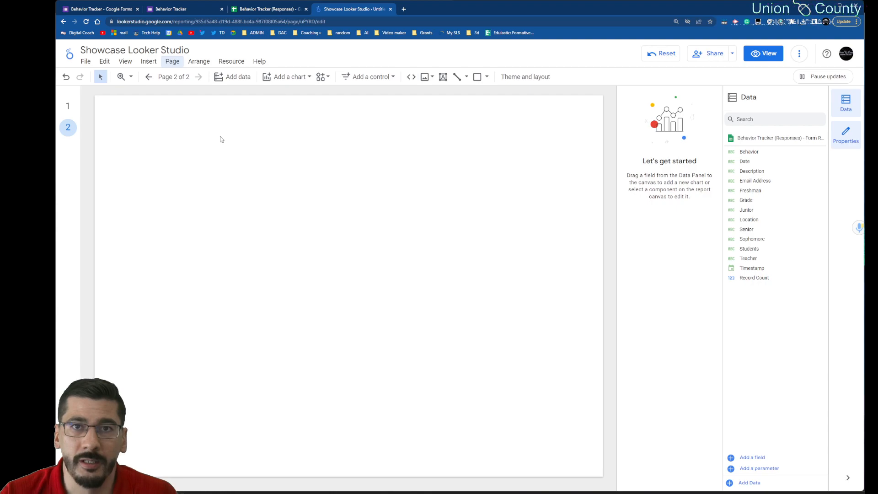
# Open the report's page management list and rename the first untitled page as Main Chart.
pyautogui.click(177, 64)
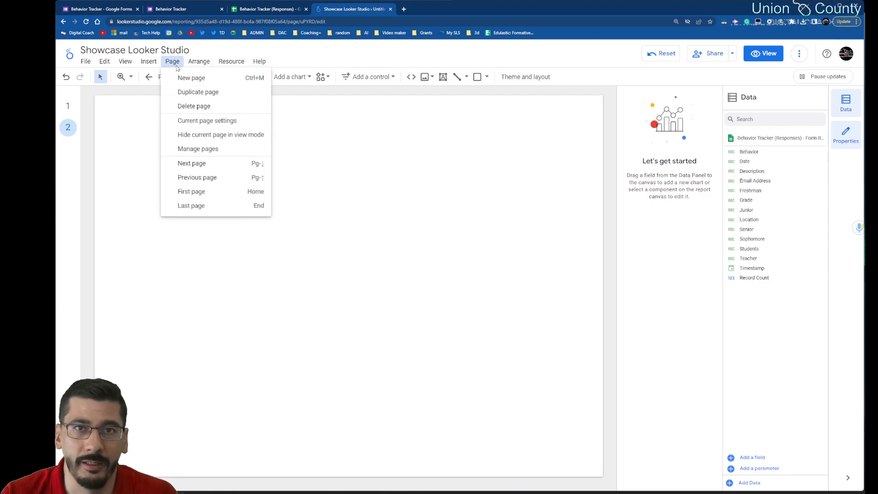
pyautogui.click(187, 149)
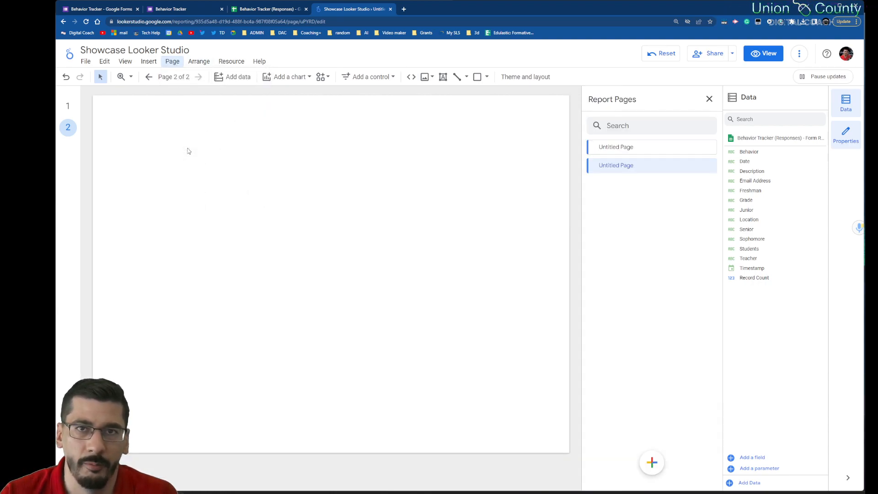
pyautogui.click(176, 64)
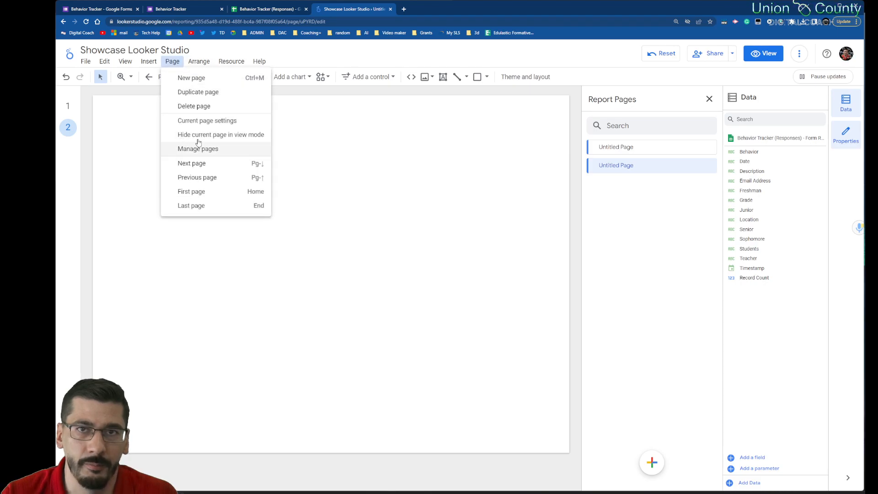
pyautogui.click(677, 261)
pyautogui.click(629, 147)
pyautogui.click(629, 147)
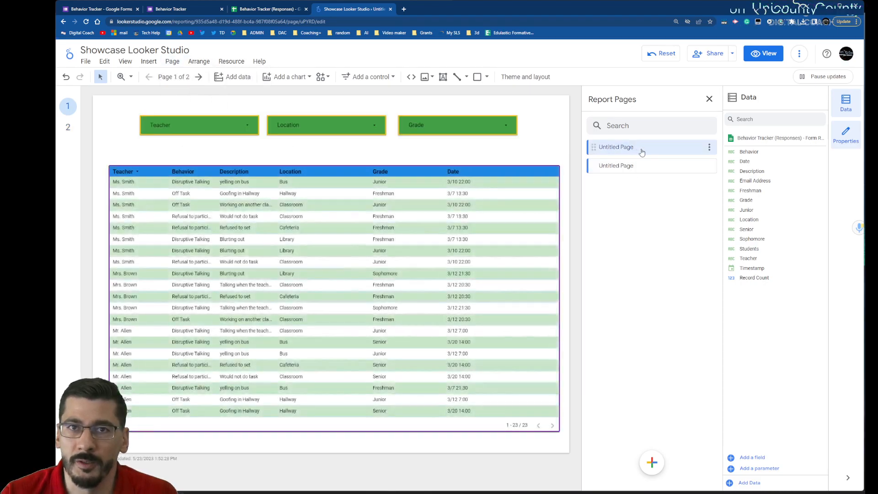
pyautogui.click(709, 146)
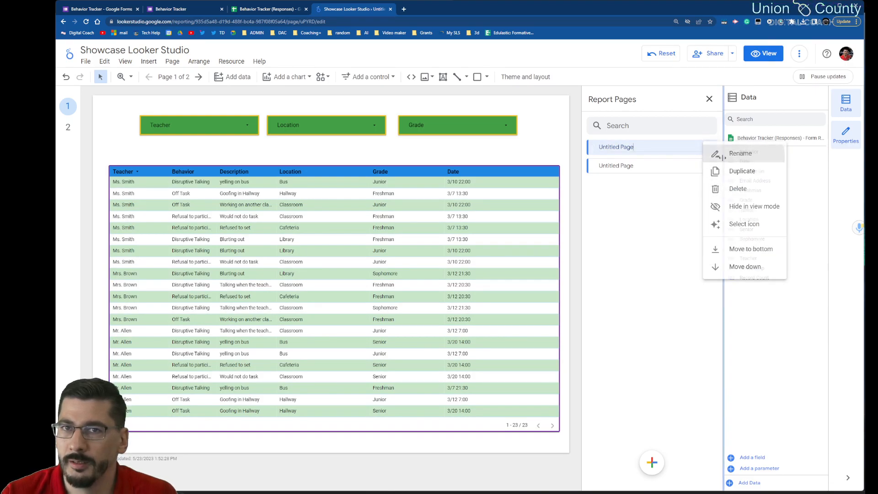
pyautogui.click(722, 153)
pyautogui.press('BackSpace')
pyautogui.press('BackSpace')
pyautogui.press('BackSpace')
pyautogui.press('BackSpace')
pyautogui.press('BackSpace')
pyautogui.press('BackSpace')
pyautogui.press('BackSpace')
pyautogui.press('BackSpace')
pyautogui.press('BackSpace')
pyautogui.press('BackSpace')
pyautogui.press('BackSpace')
pyautogui.press('BackSpace')
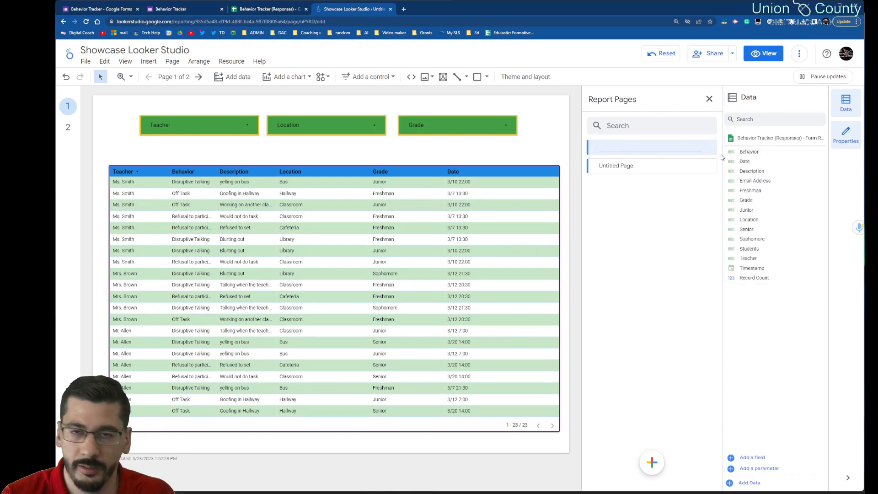
pyautogui.write('Main Chart')
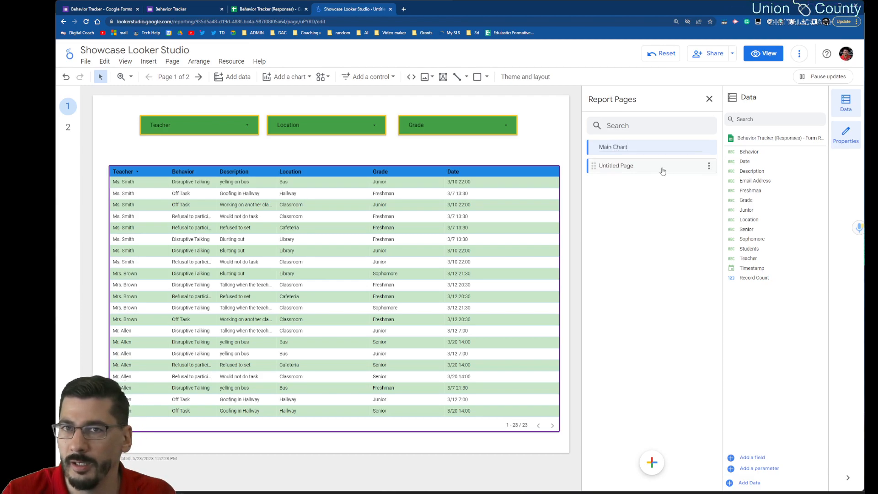
# Rename the second, blank untitled page as Chart Filtering and close the page list.
pyautogui.click(661, 170)
pyautogui.click(708, 165)
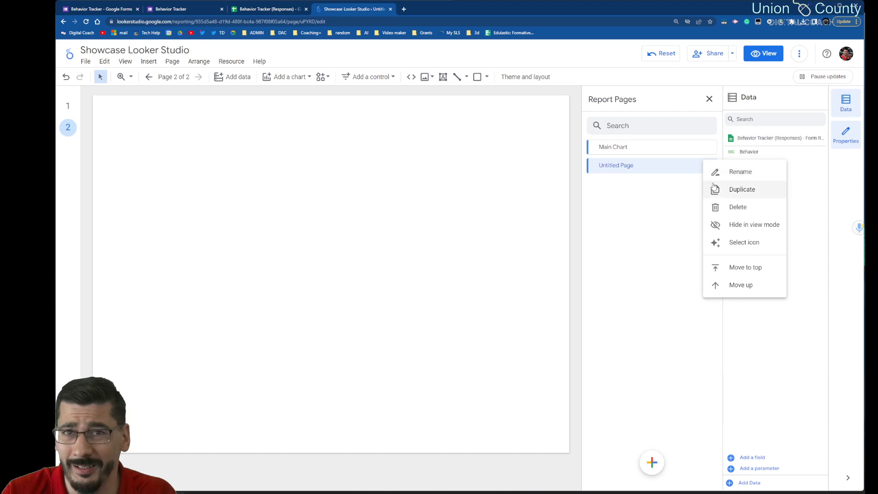
pyautogui.click(723, 170)
pyautogui.press('BackSpace')
pyautogui.press('BackSpace')
pyautogui.press('BackSpace')
pyautogui.press('BackSpace')
pyautogui.press('BackSpace')
pyautogui.press('BackSpace')
pyautogui.press('BackSpace')
pyautogui.press('BackSpace')
pyautogui.press('BackSpace')
pyautogui.press('BackSpace')
pyautogui.press('BackSpace')
pyautogui.press('BackSpace')
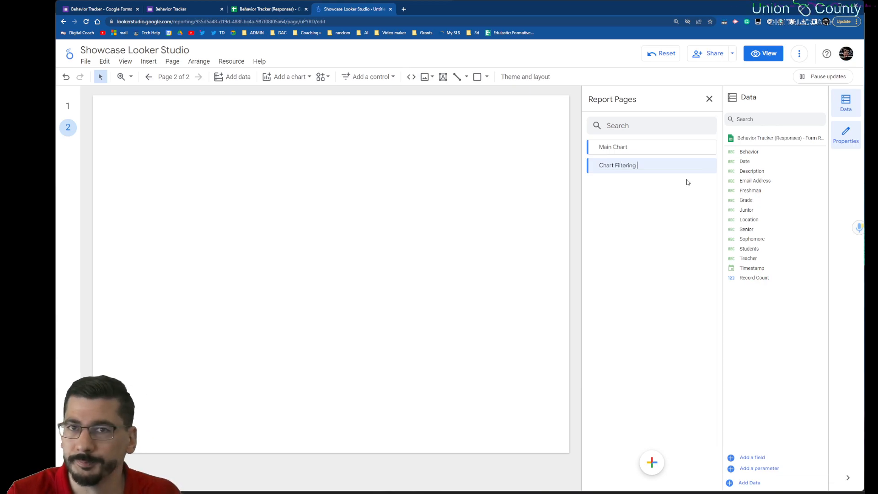
pyautogui.click(428, 262)
# Switch between the Main Chart and Chart Filtering pages to check the page navigation in the editor.
pyautogui.click(68, 106)
pyautogui.click(68, 127)
pyautogui.moveTo(85, 238)
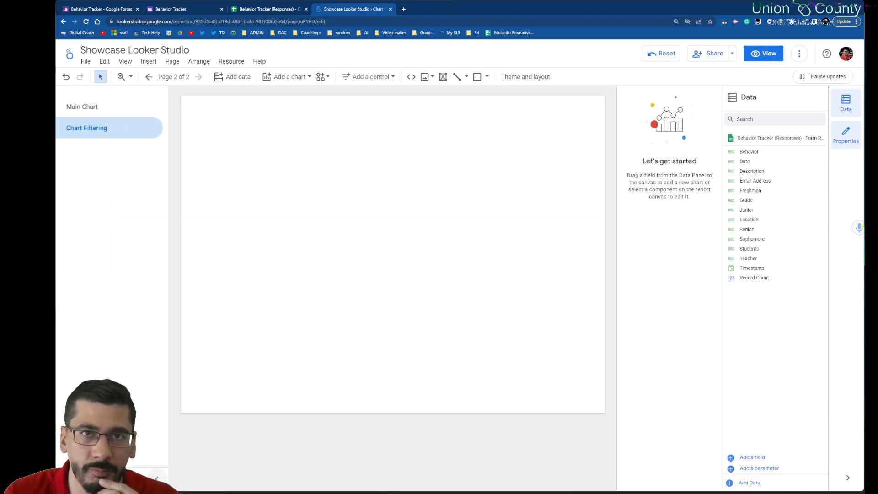
pyautogui.click(85, 107)
pyautogui.click(84, 128)
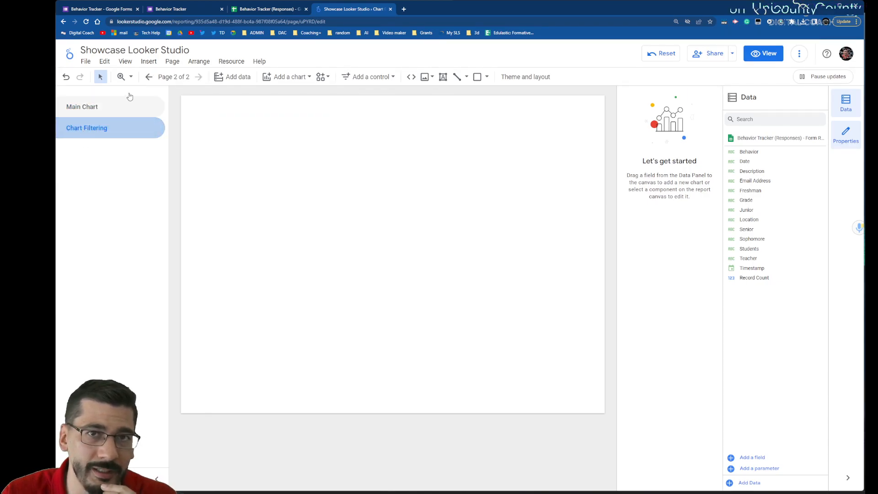
# Assign the Home icon to the Main Chart page through page management.
pyautogui.click(173, 62)
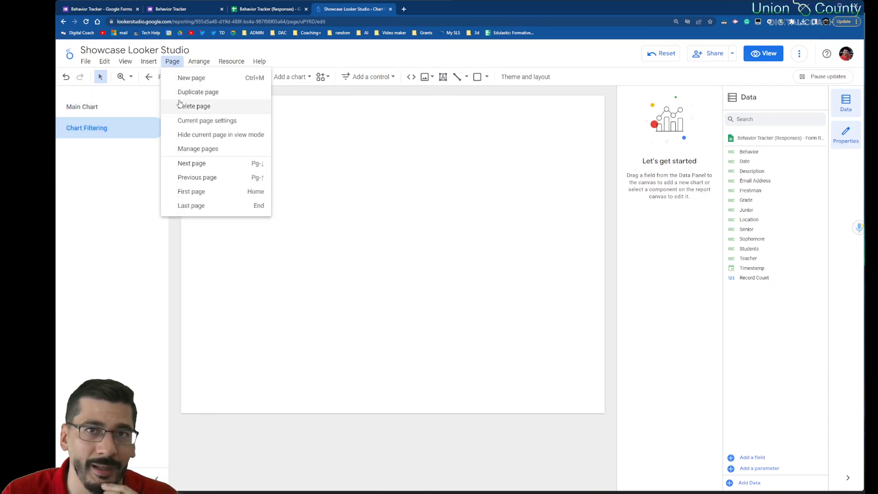
pyautogui.click(180, 149)
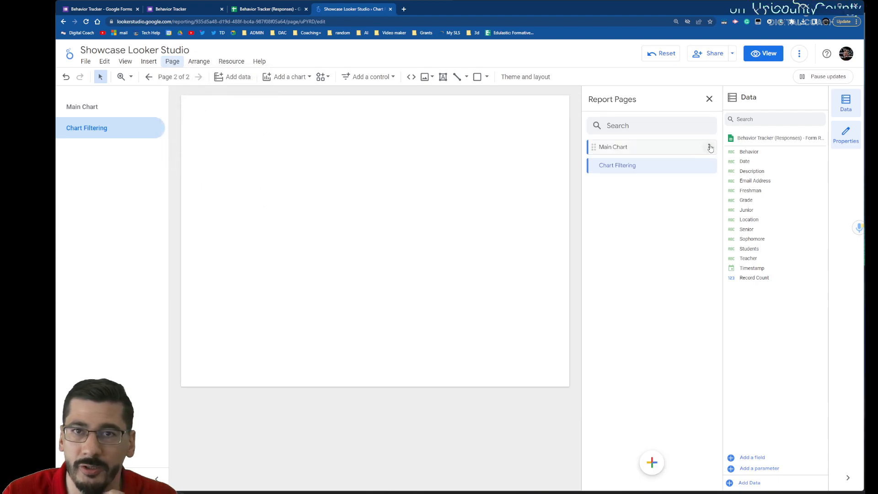
pyautogui.click(709, 150)
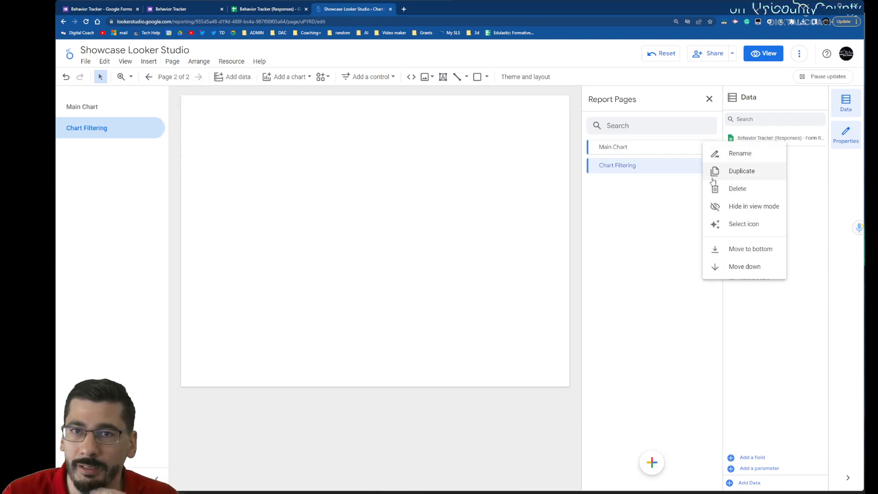
pyautogui.click(736, 225)
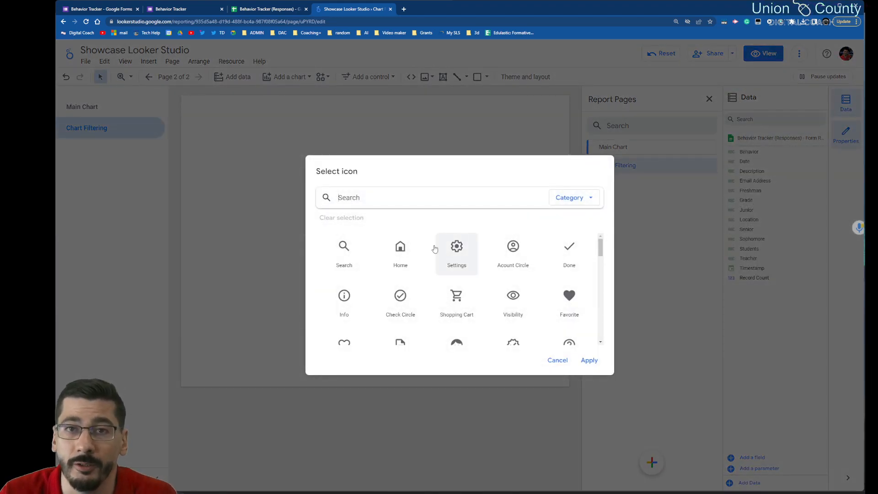
pyautogui.click(405, 251)
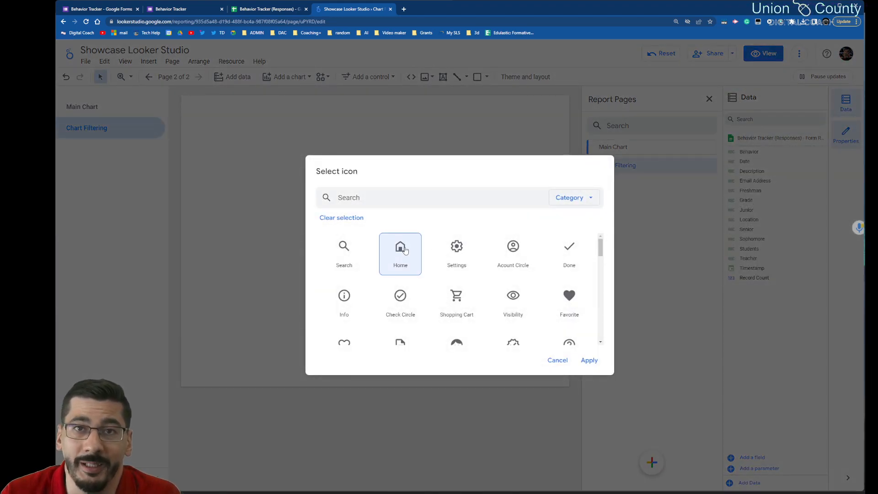
pyautogui.click(588, 360)
# Assign the Analytics icon to the Chart Filtering page and close the page list.
pyautogui.click(709, 167)
pyautogui.click(728, 242)
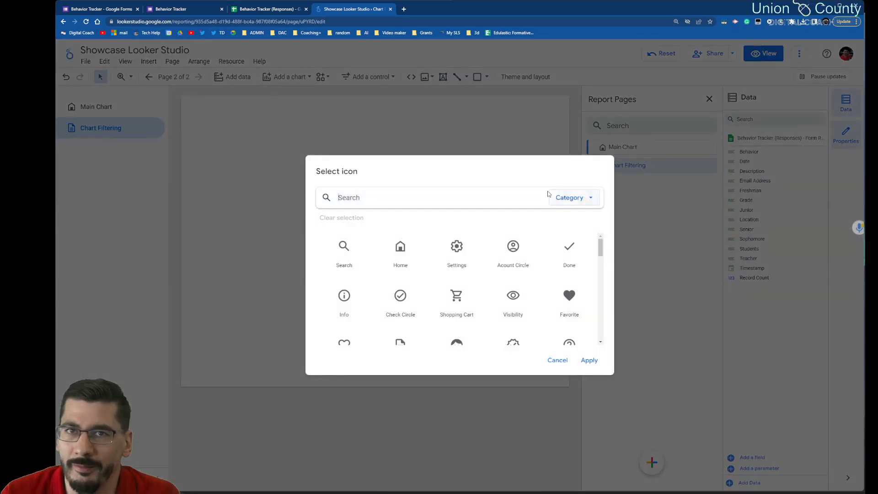
pyautogui.scroll(-2, 531, 259)
pyautogui.scroll(-2, 531, 259)
pyautogui.scroll(-1, 457, 257)
pyautogui.click(394, 254)
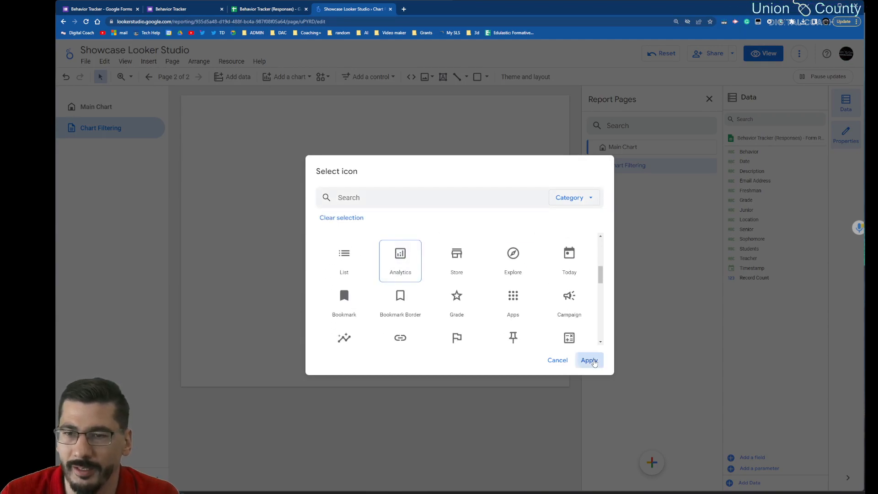
pyautogui.click(589, 361)
pyautogui.click(371, 212)
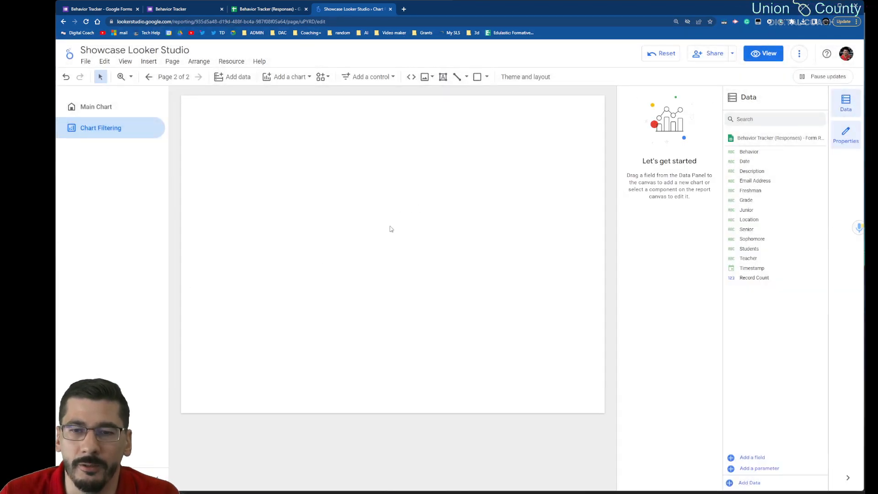
# Preview the report in view mode, switching between the Main Chart and Chart Filtering pages, and return to editing.
pyautogui.click(778, 52)
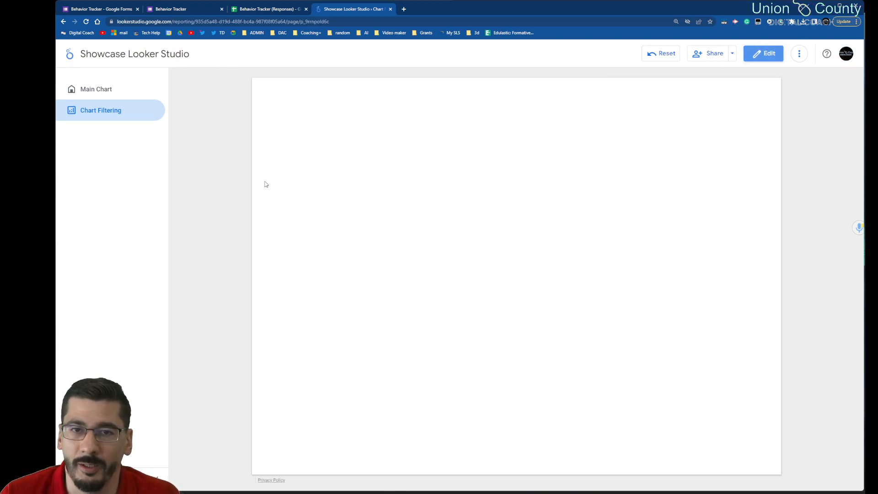
pyautogui.click(105, 90)
pyautogui.click(103, 110)
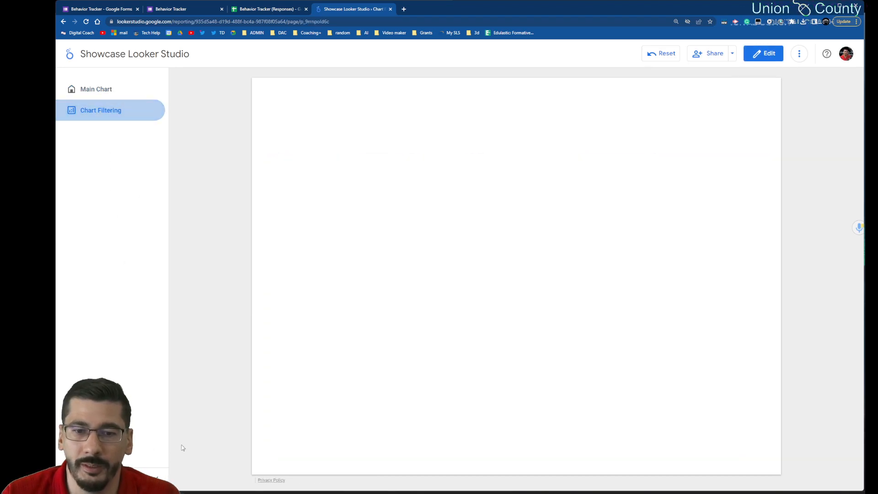
pyautogui.click(67, 90)
pyautogui.click(68, 109)
pyautogui.click(67, 91)
pyautogui.click(68, 110)
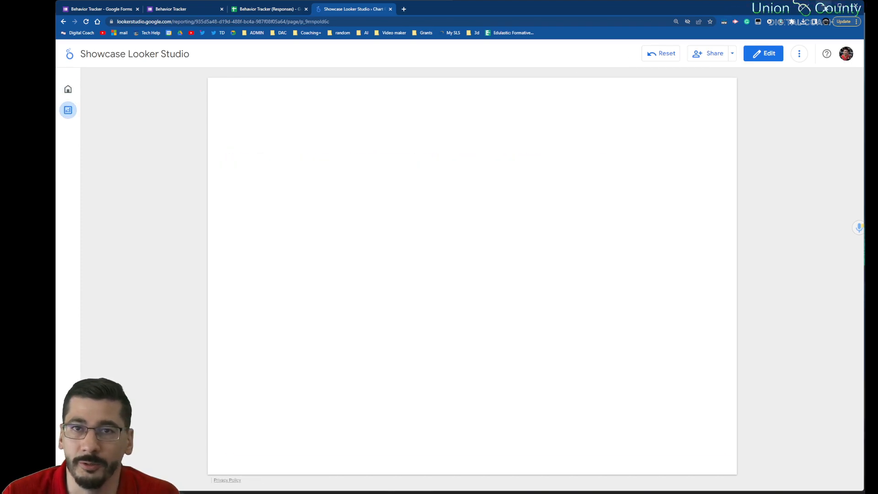
pyautogui.click(773, 52)
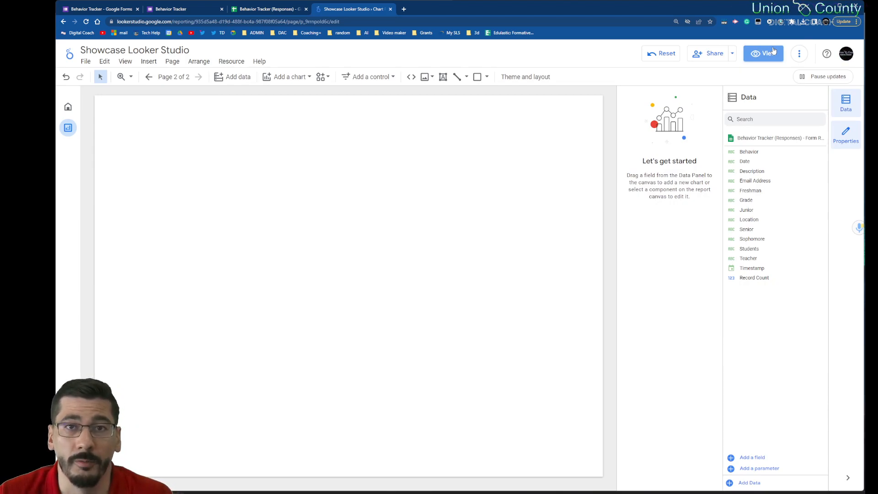
# Insert a basic table on the Chart Filtering page and replace its Email Address dimension with Students.
pyautogui.click(271, 78)
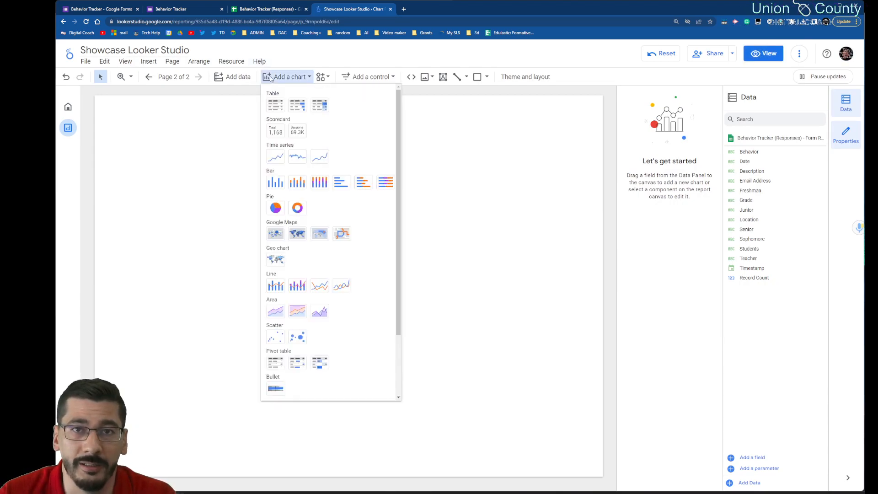
pyautogui.click(282, 106)
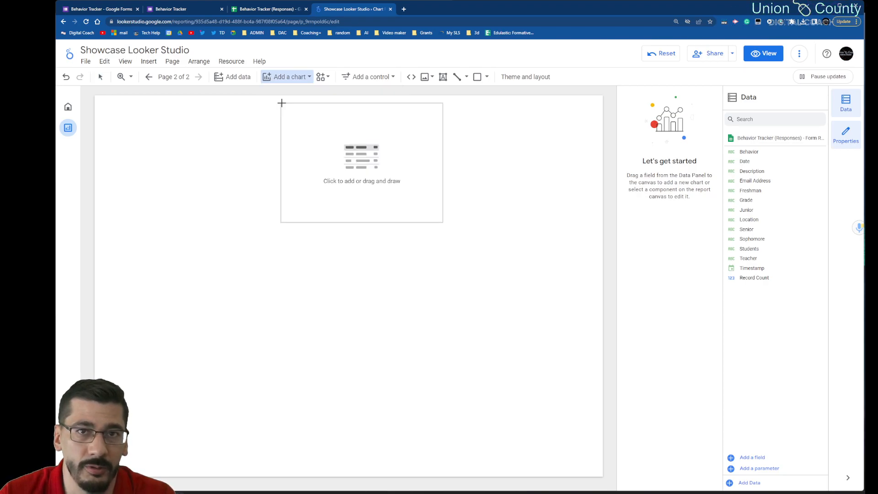
pyautogui.click(120, 171)
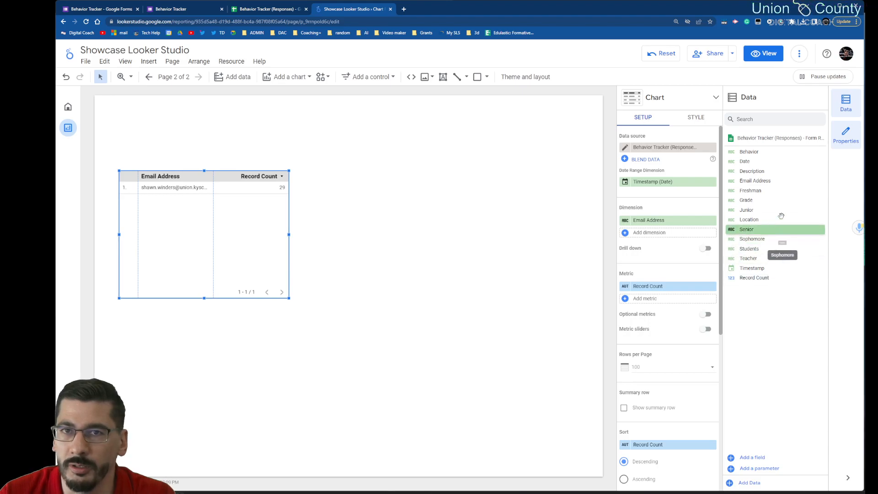
pyautogui.moveTo(777, 249); pyautogui.dragTo(672, 221)
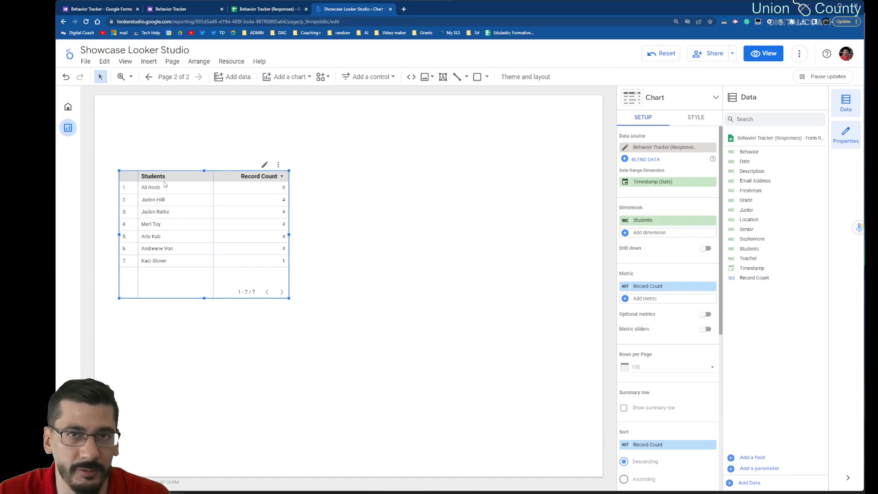
# Move the table slightly toward the page's upper-left corner and sort it by Students in descending order.
pyautogui.moveTo(166, 177); pyautogui.dragTo(156, 155)
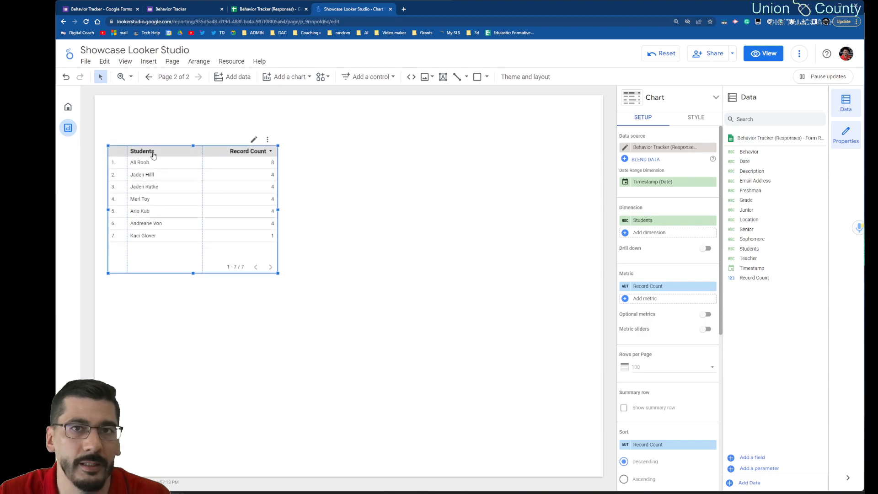
pyautogui.click(153, 155)
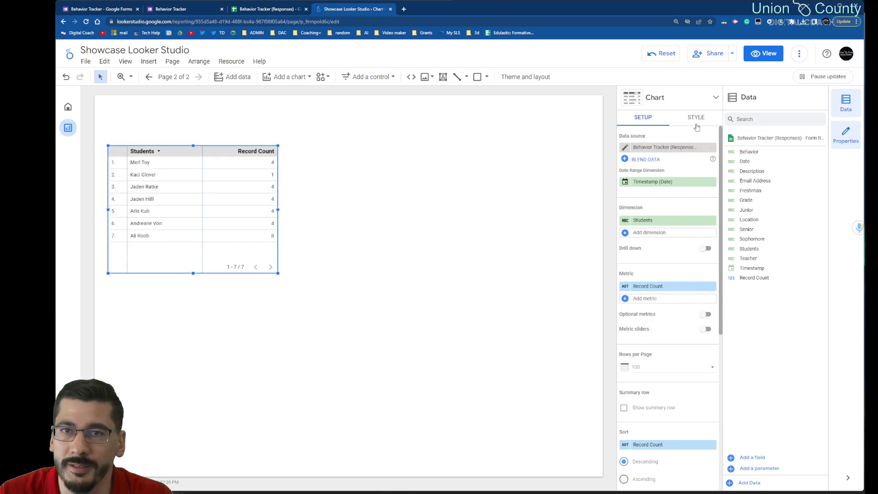
# Style the table with wrapped header text, a light blue header background and red cell borders.
pyautogui.click(697, 124)
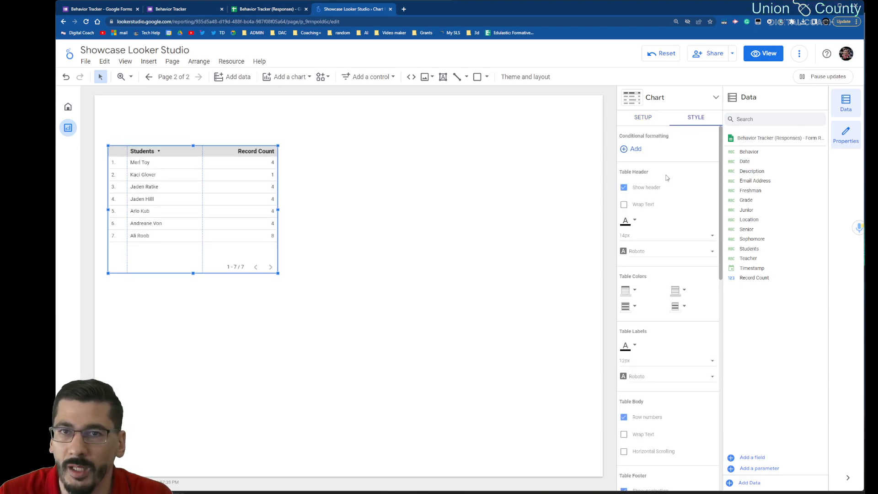
pyautogui.click(624, 204)
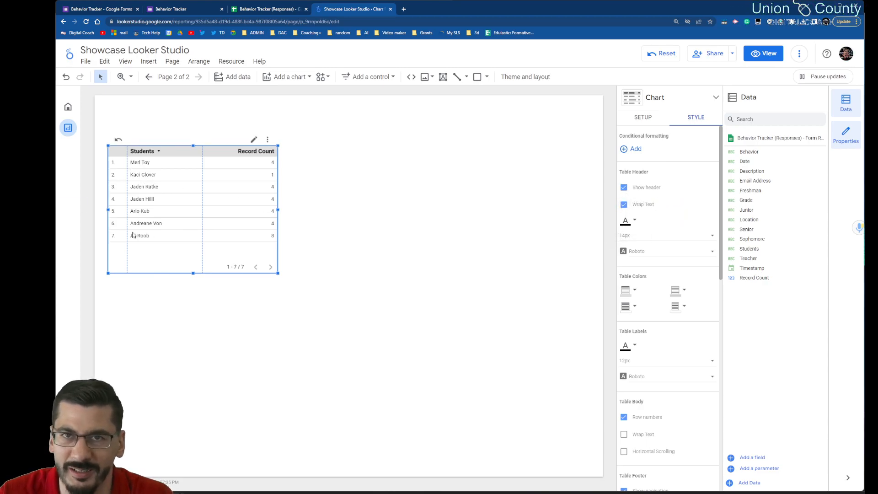
pyautogui.scroll(-1, 636, 293)
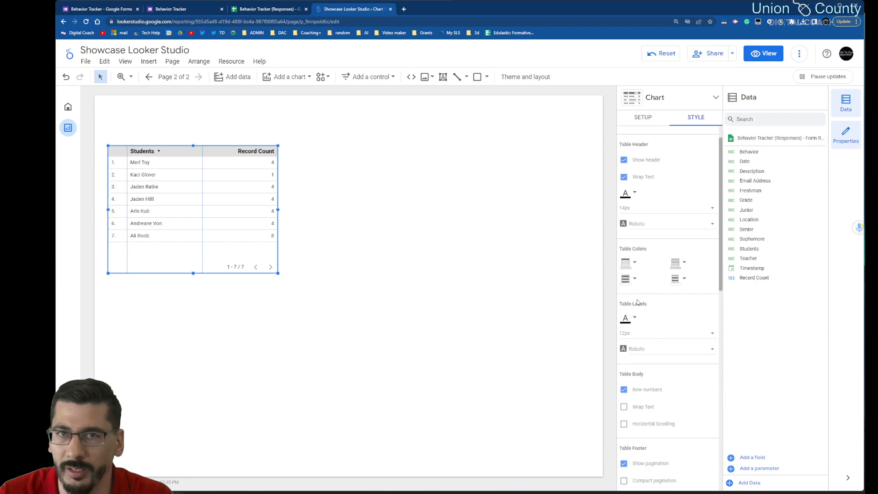
pyautogui.click(635, 256)
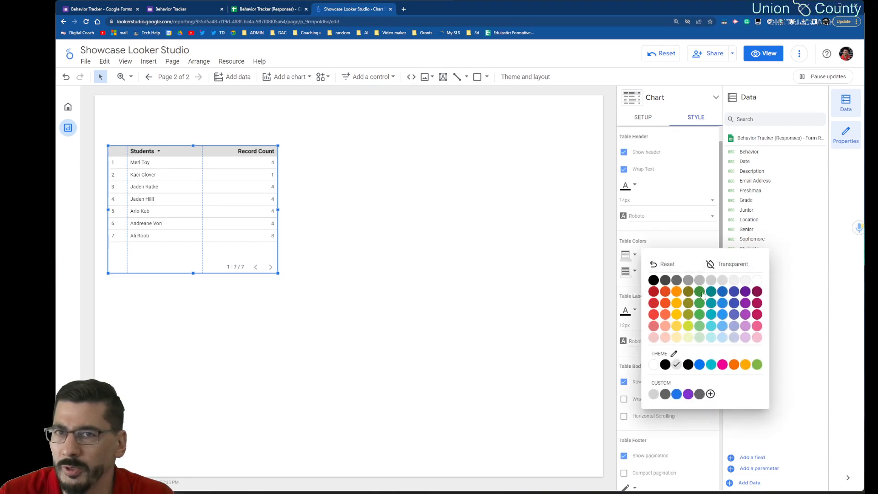
pyautogui.click(721, 329)
pyautogui.click(682, 256)
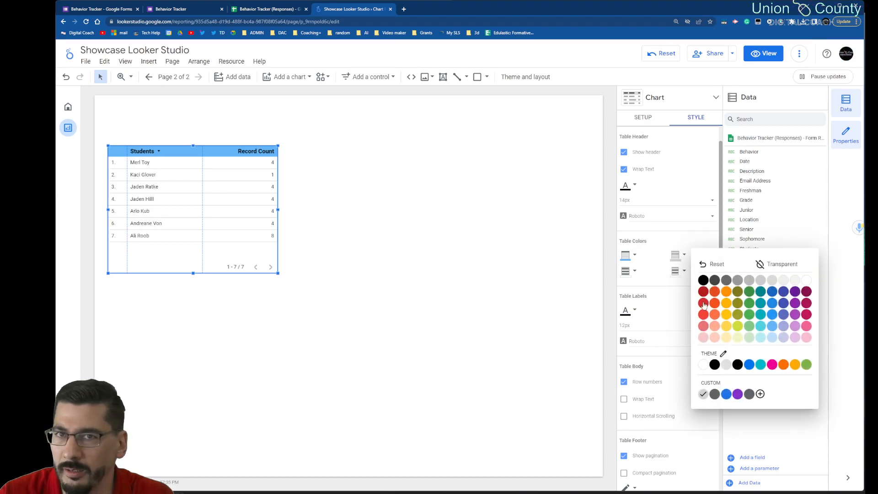
pyautogui.click(705, 315)
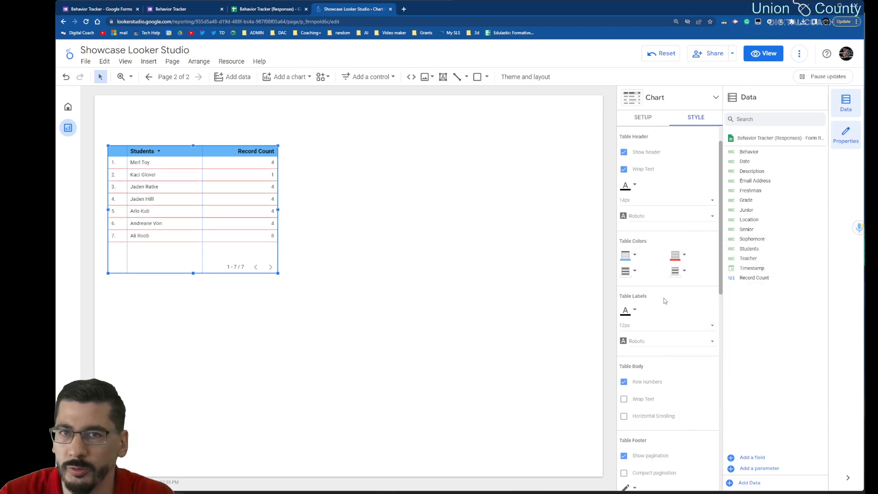
# Colour the table's odd rows light blue and its header background dark blue.
pyautogui.click(635, 271)
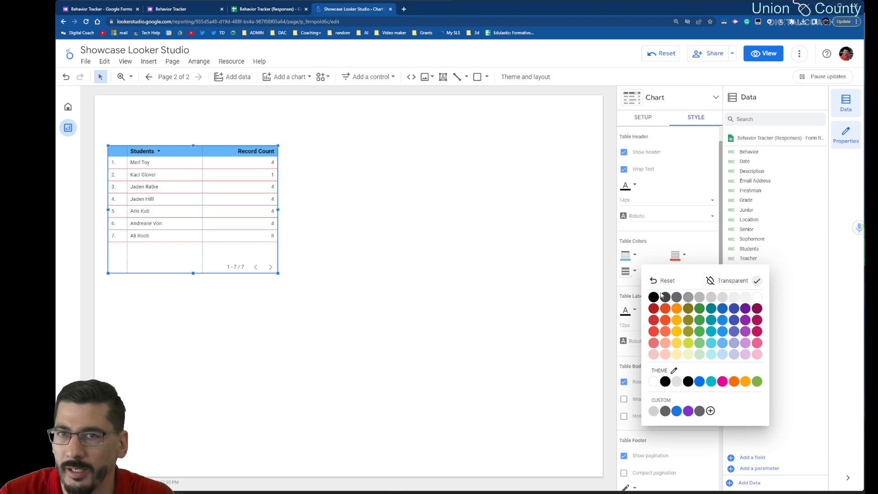
pyautogui.click(723, 344)
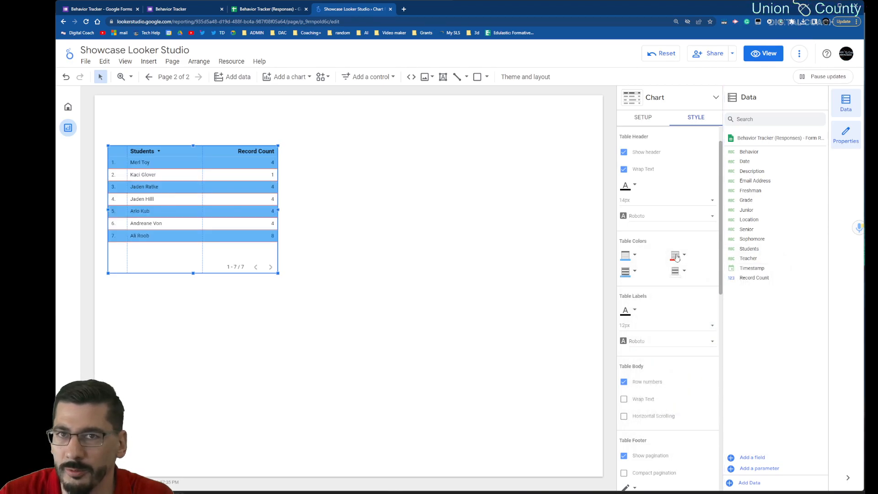
pyautogui.click(632, 256)
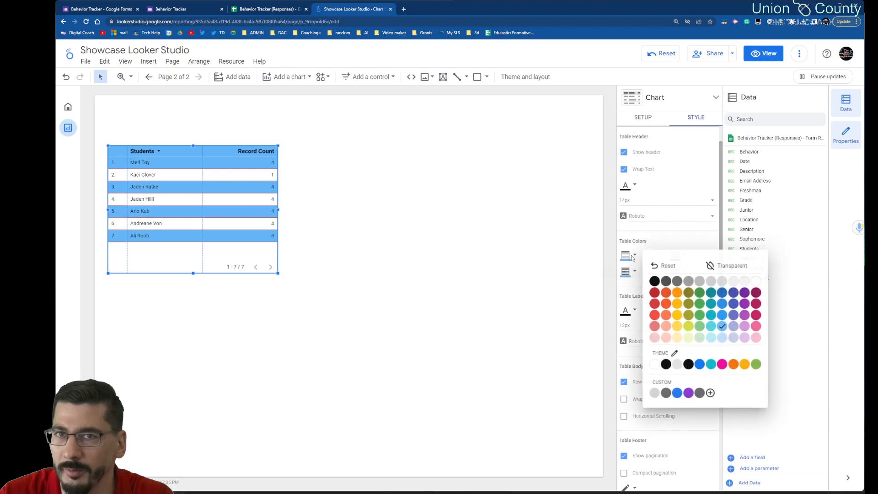
pyautogui.click(714, 293)
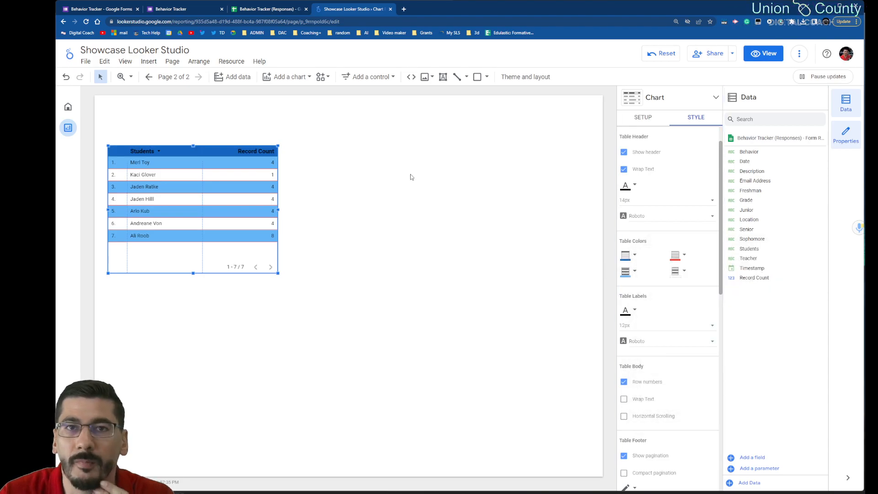
# Wrap the table's body text and centre-align both the Students dimension and Record Count metric columns.
pyautogui.scroll(-2, 682, 300)
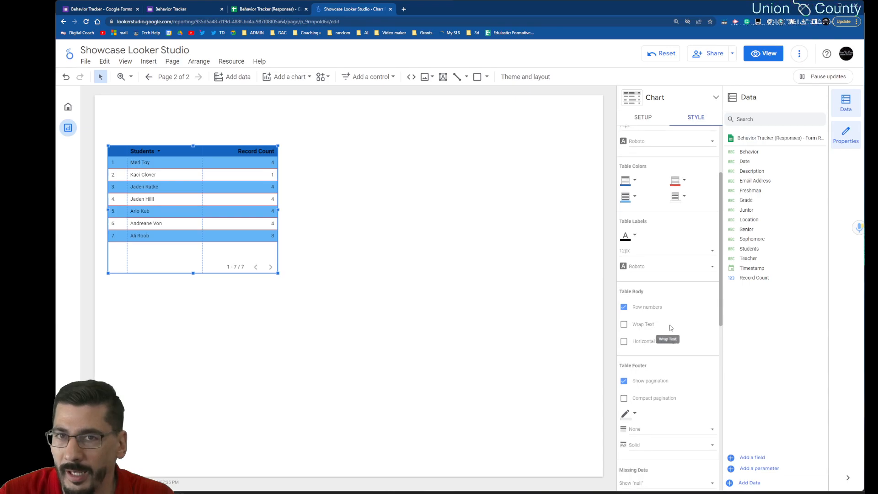
pyautogui.click(636, 329)
pyautogui.scroll(-3, 643, 336)
pyautogui.scroll(-1, 645, 321)
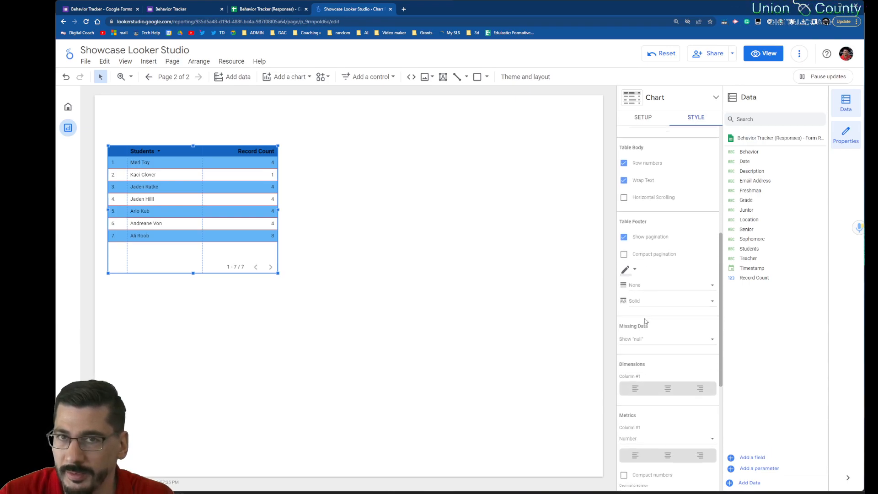
pyautogui.scroll(-3, 641, 261)
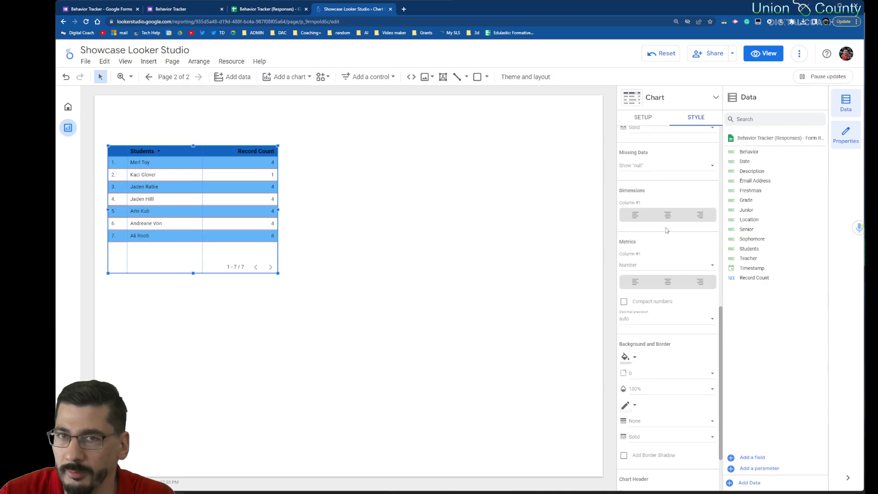
pyautogui.click(668, 215)
pyautogui.click(669, 281)
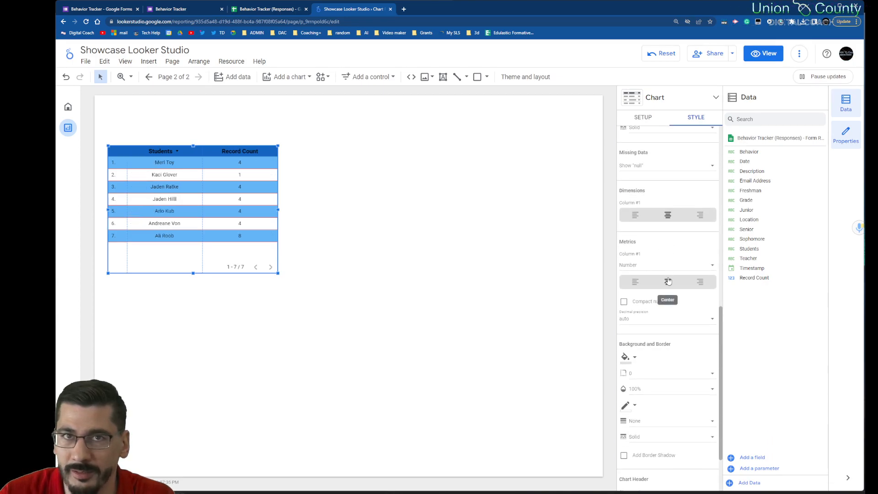
# Give the table a very light grey background and a black border with a weight of 2.
pyautogui.scroll(-2, 669, 281)
pyautogui.click(634, 288)
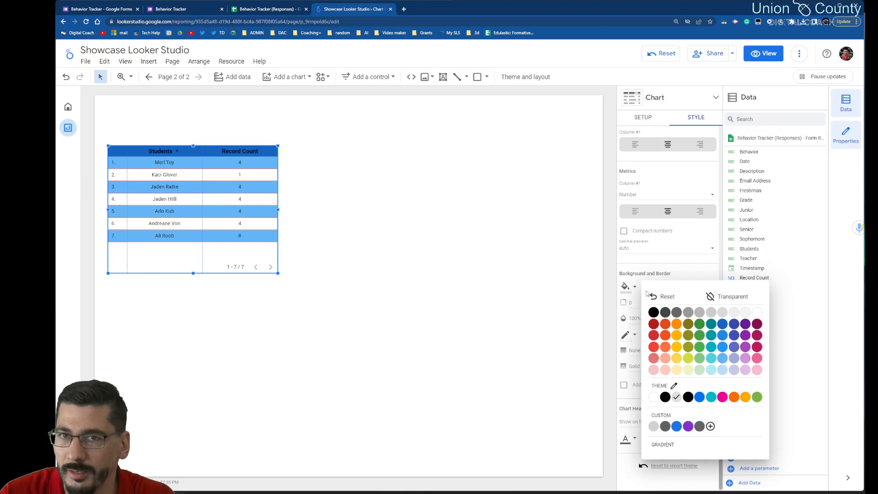
pyautogui.click(745, 315)
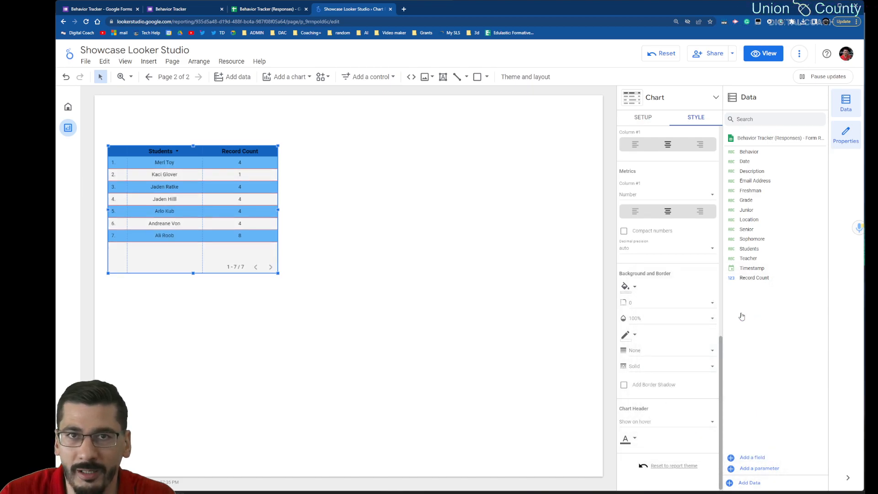
pyautogui.click(636, 337)
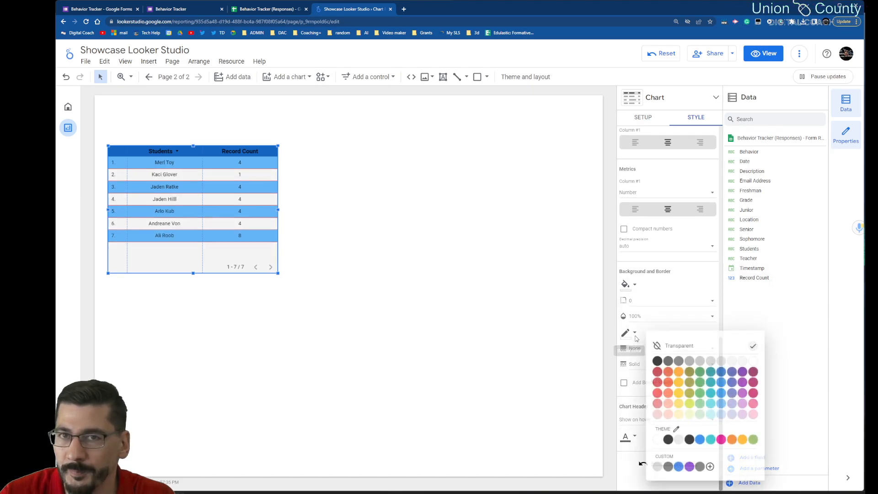
pyautogui.click(659, 363)
pyautogui.click(635, 351)
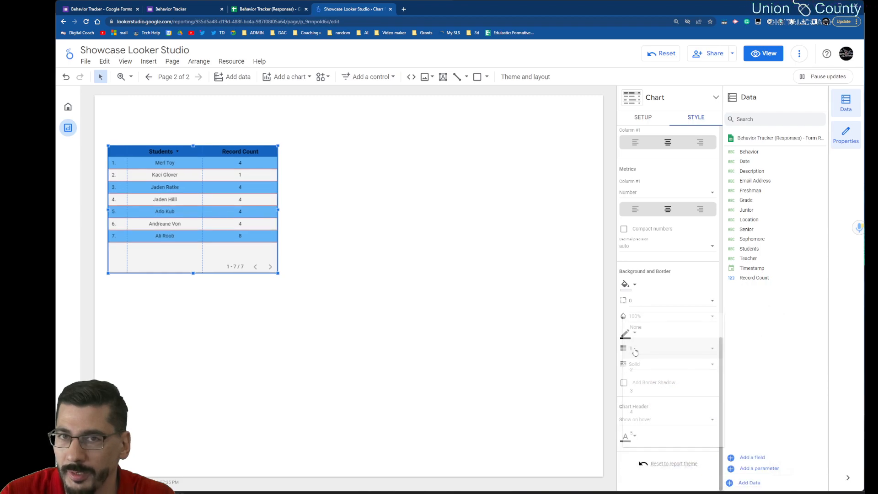
pyautogui.click(636, 370)
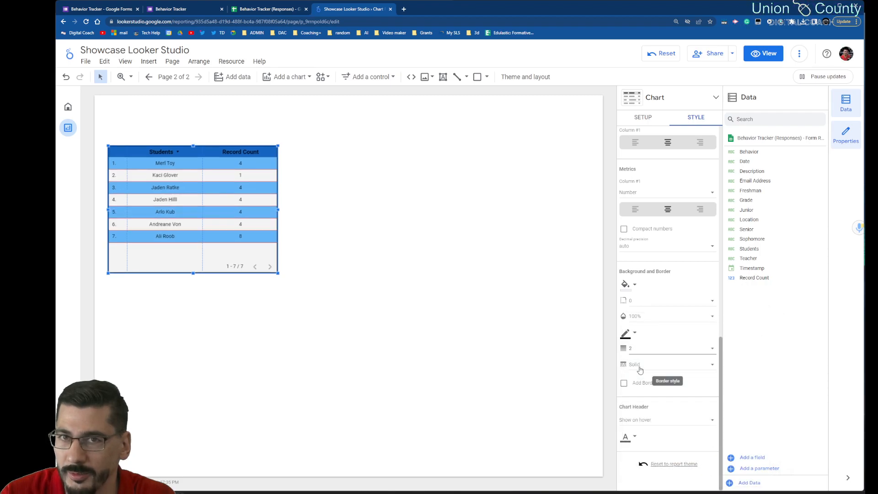
# Set the table's border radius to 3 and add a border shadow.
pyautogui.click(640, 305)
pyautogui.click(636, 364)
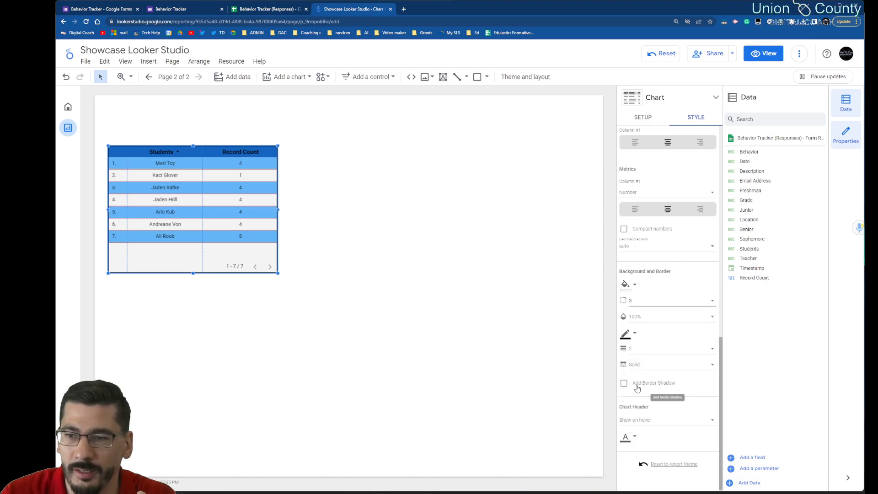
pyautogui.click(624, 383)
pyautogui.click(515, 407)
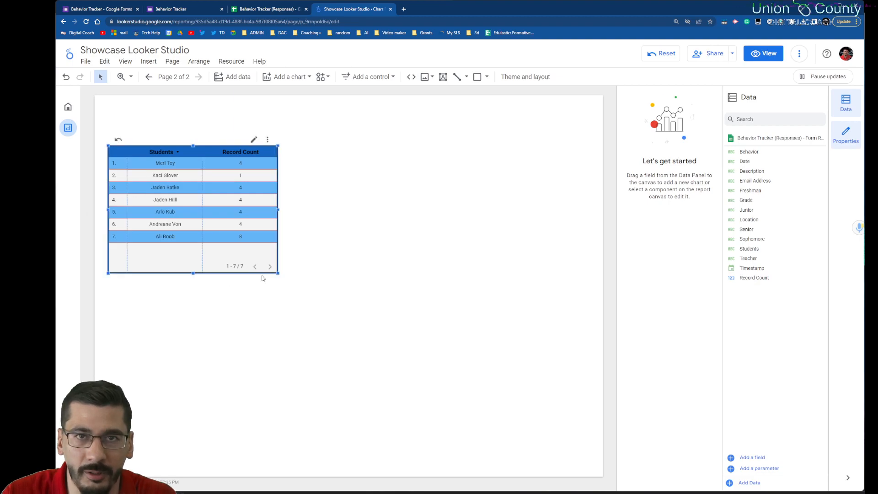
# Resize the table into a narrow column spanning most of the page height and hide its row numbers.
pyautogui.moveTo(277, 272); pyautogui.dragTo(220, 459)
pyautogui.moveTo(163, 145); pyautogui.dragTo(163, 113)
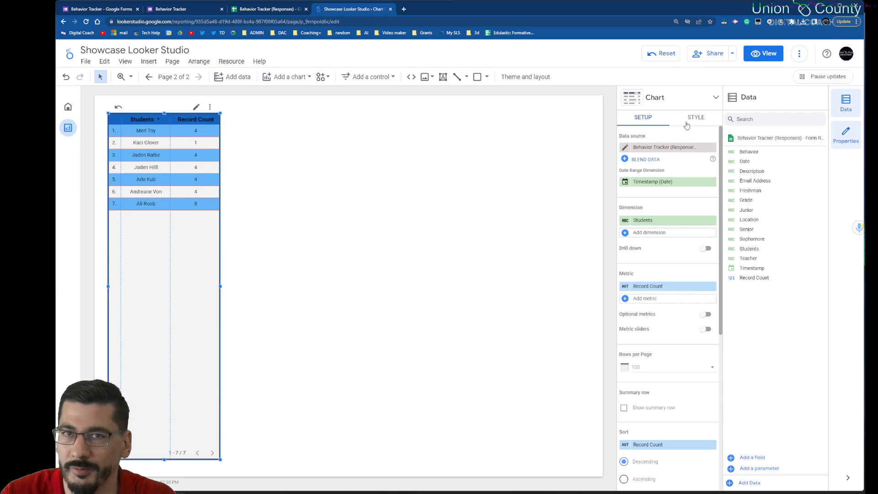
pyautogui.click(691, 120)
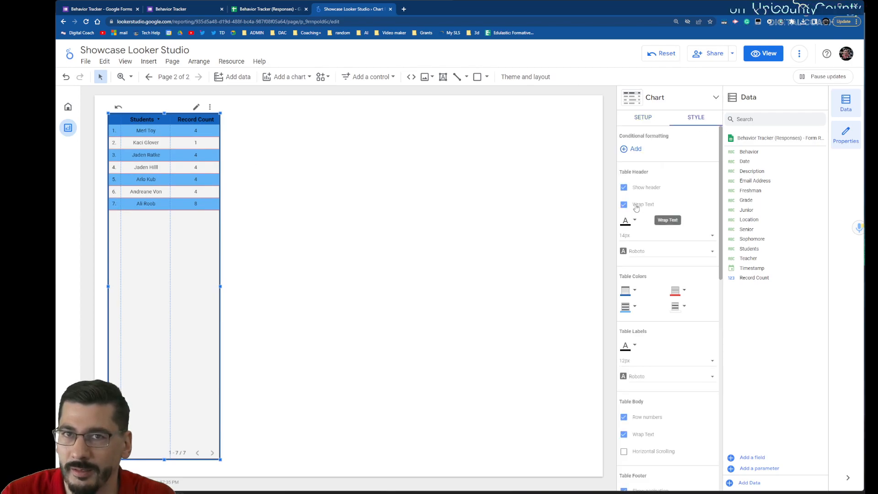
pyautogui.click(625, 418)
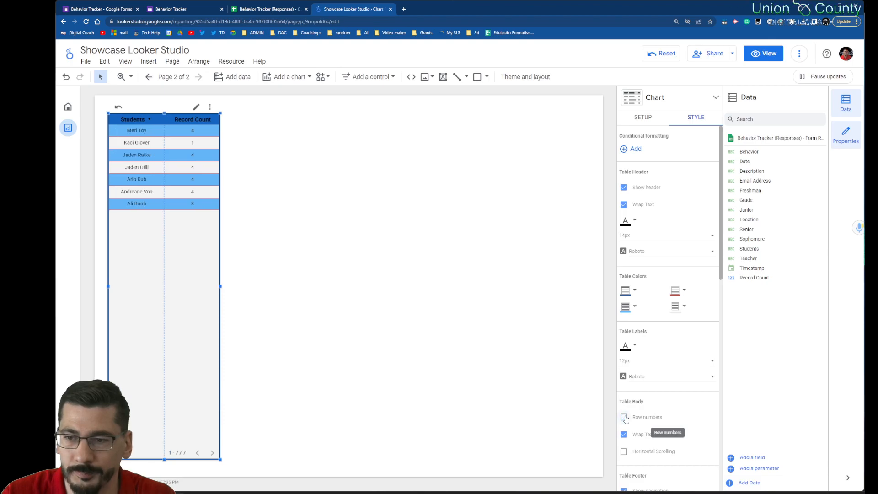
pyautogui.click(579, 403)
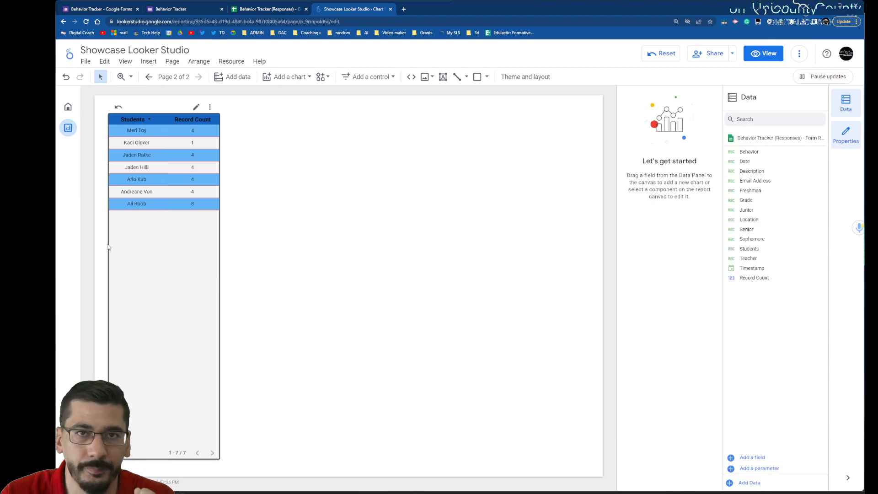
# Hide the pagination in the student table's footer.
pyautogui.click(157, 262)
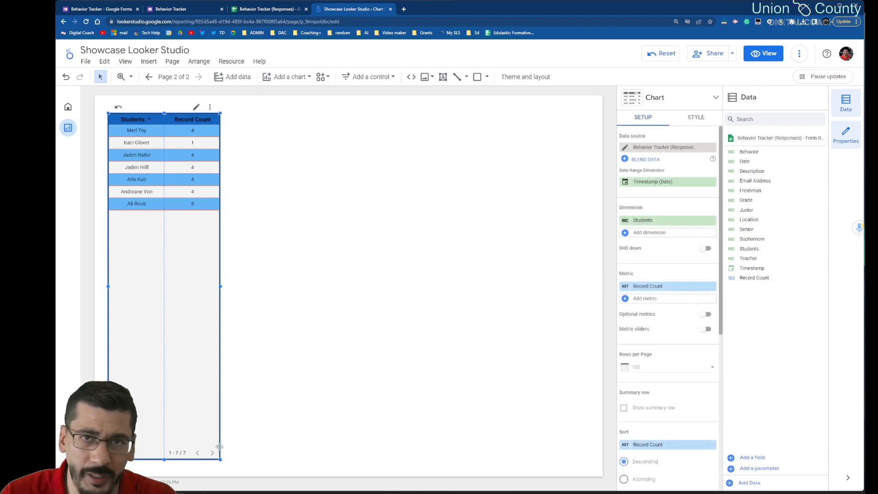
pyautogui.click(695, 120)
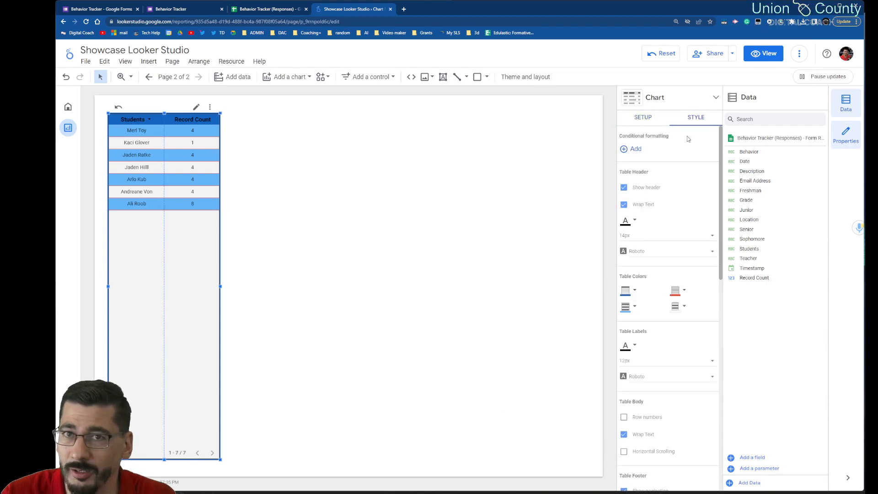
pyautogui.scroll(-3, 662, 320)
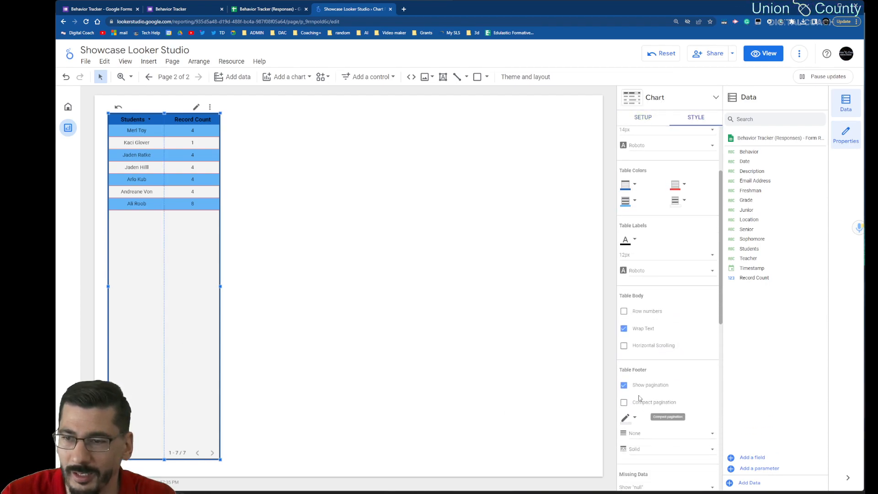
pyautogui.click(624, 387)
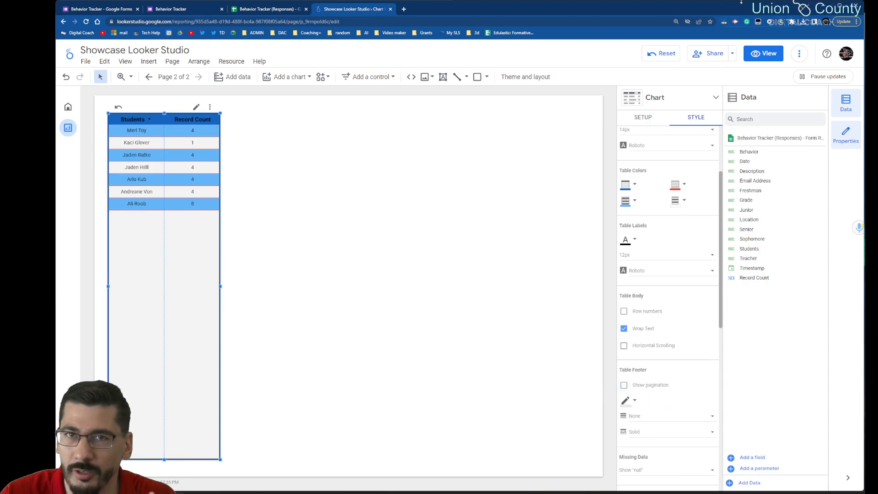
pyautogui.click(494, 262)
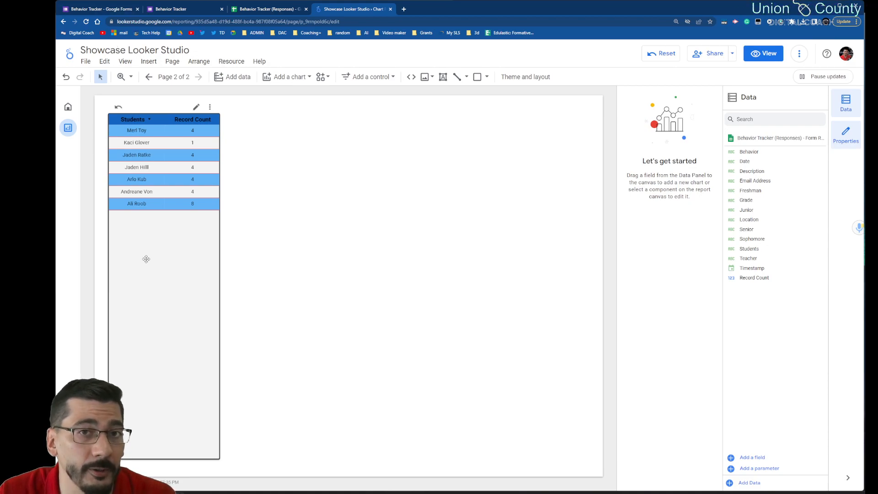
# Duplicate the Students table, place the copy directly to its right and replace its dimension with Behavior.
pyautogui.rightClick(202, 232)
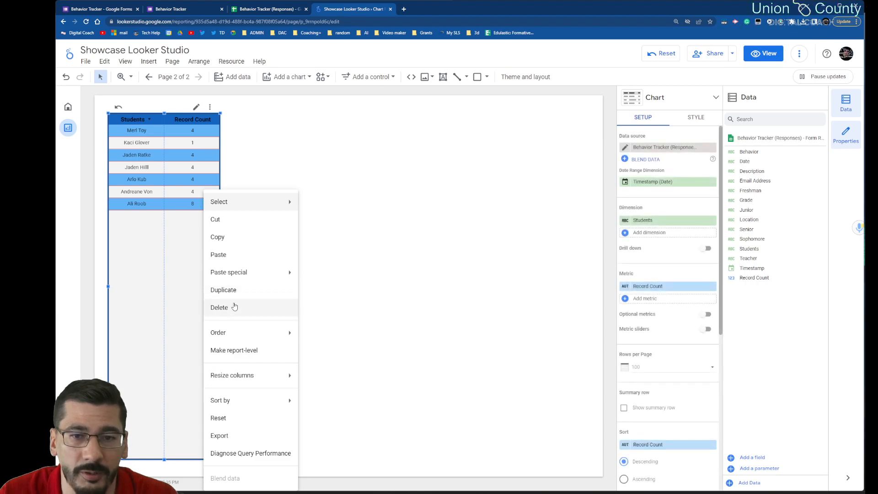
pyautogui.click(232, 290)
pyautogui.moveTo(232, 192); pyautogui.dragTo(301, 185)
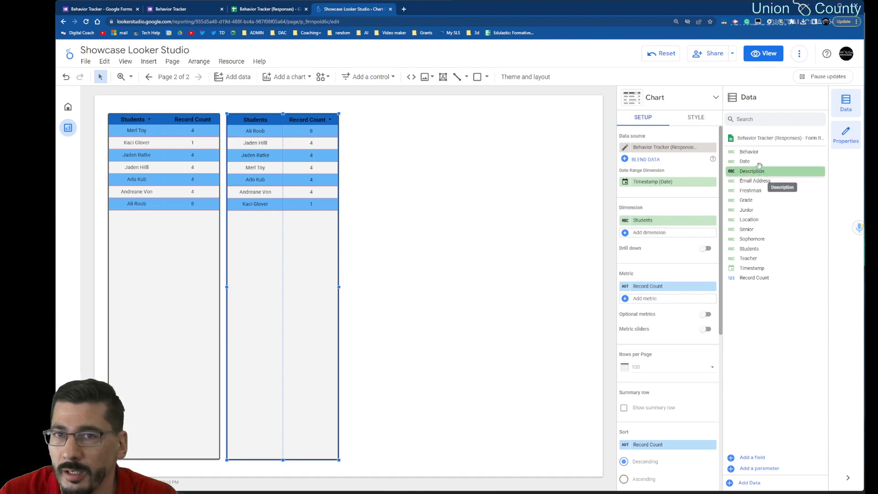
pyautogui.moveTo(757, 152); pyautogui.dragTo(682, 223)
# Duplicate the Behavior table, place the copy to its right and replace its dimension with Location.
pyautogui.rightClick(288, 263)
pyautogui.click(343, 290)
pyautogui.moveTo(308, 281); pyautogui.dragTo(415, 274)
pyautogui.moveTo(749, 220); pyautogui.dragTo(677, 222)
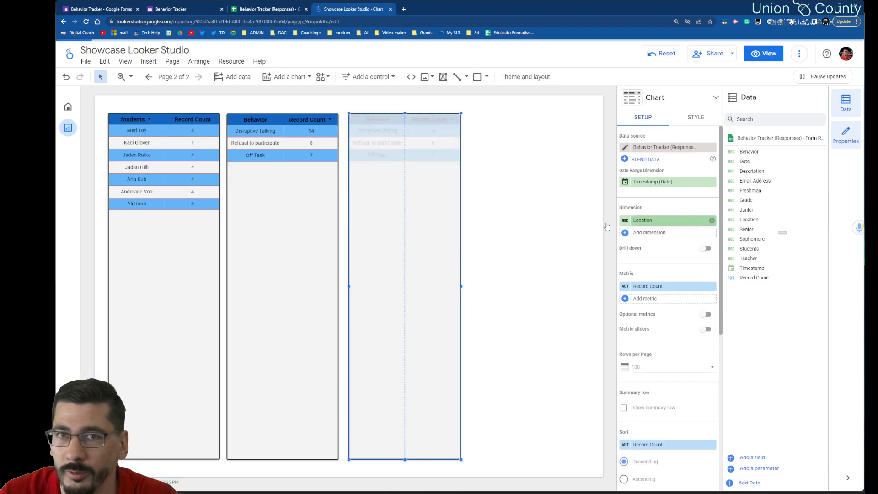
# Duplicate the Location table, place the copy at the page's right side and make Grade its only dimension.
pyautogui.rightClick(404, 246)
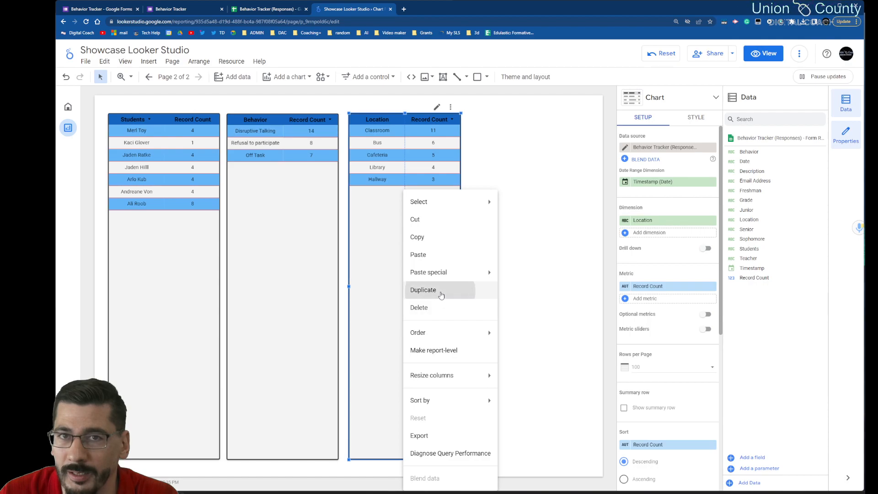
pyautogui.click(440, 290)
pyautogui.moveTo(421, 298); pyautogui.dragTo(540, 294)
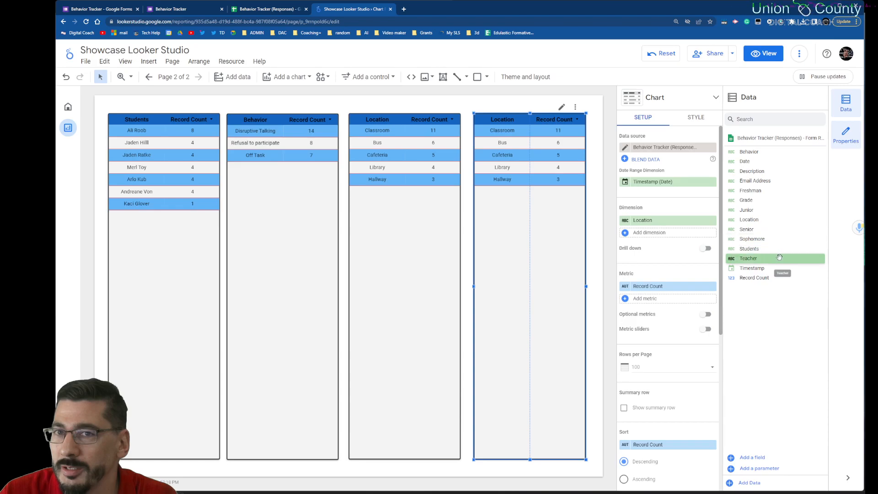
pyautogui.moveTo(778, 201); pyautogui.dragTo(668, 220)
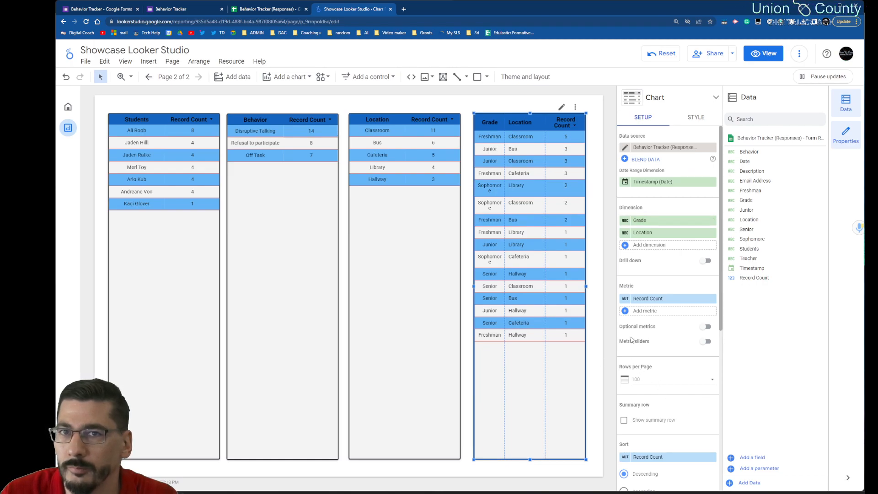
pyautogui.click(712, 233)
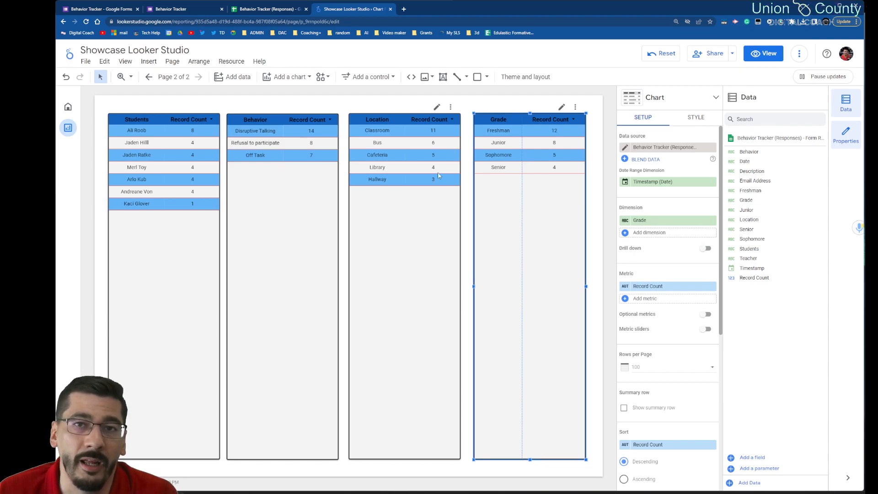
# Test cross-filtering with Classroom, Freshman and Off Task selected in their tables, and reset the report filters.
pyautogui.click(375, 131)
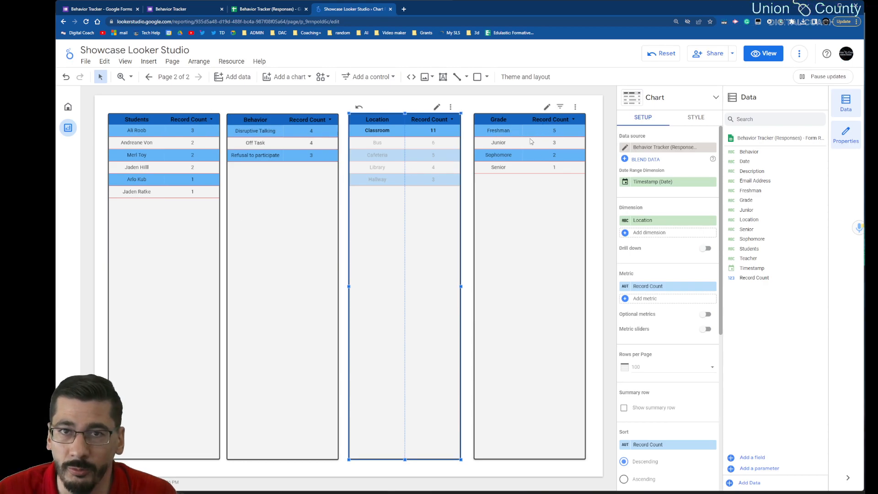
pyautogui.click(499, 131)
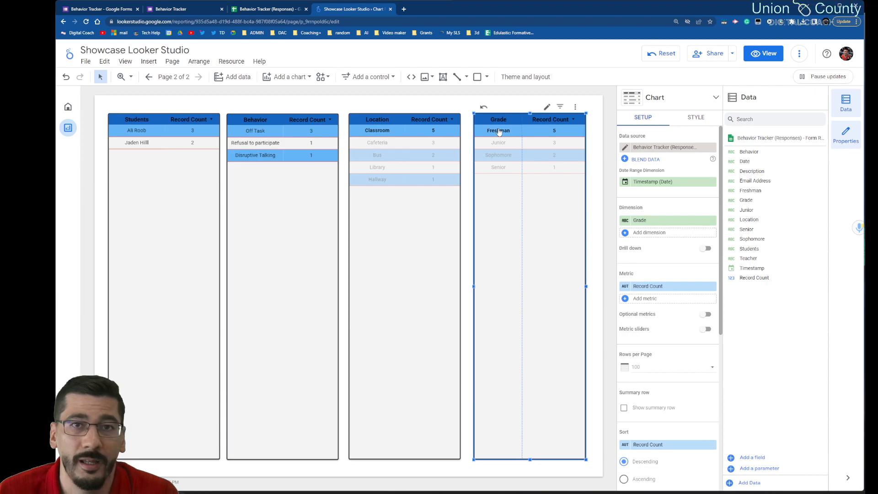
pyautogui.click(257, 132)
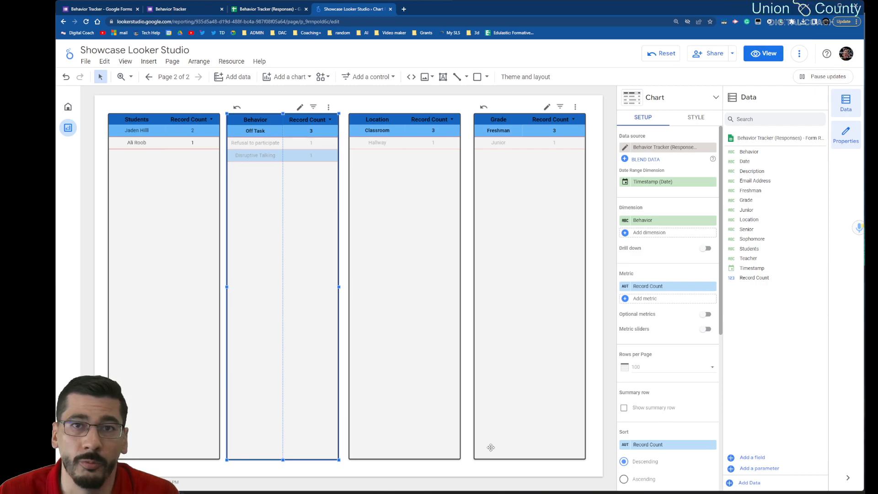
pyautogui.click(484, 116)
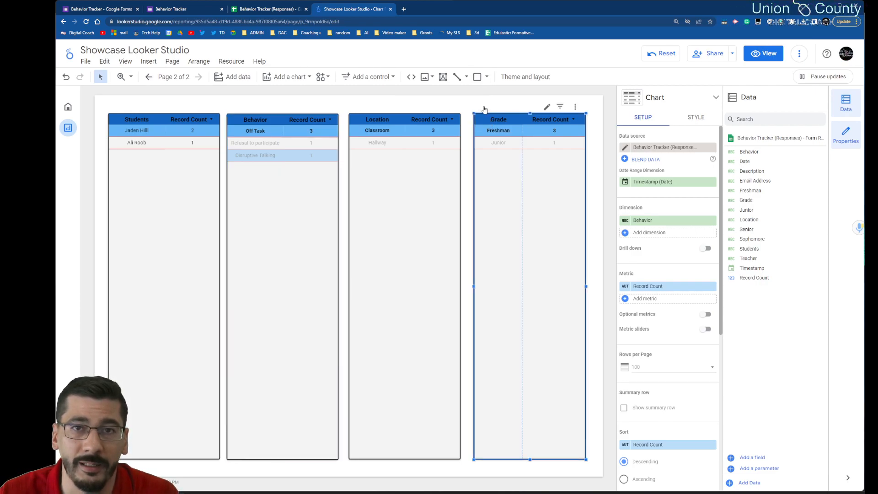
pyautogui.click(668, 56)
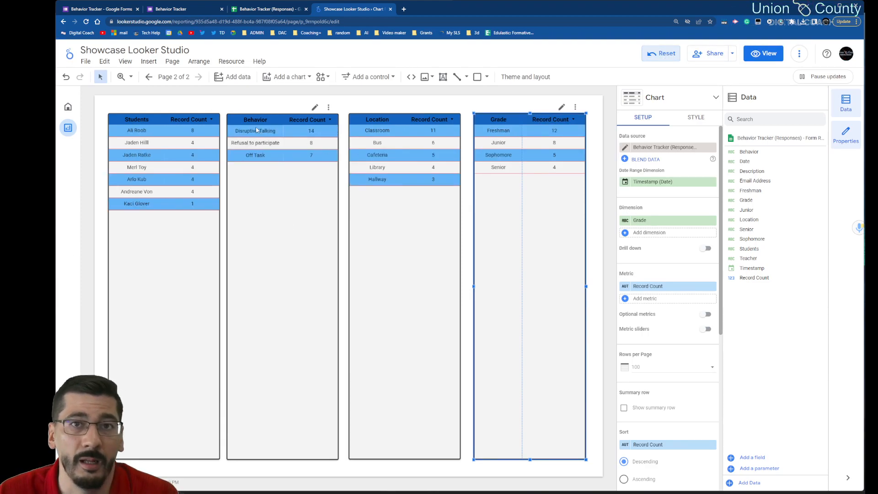
# Test cross-filtering by the first student in the Students table and reset the report filters.
pyautogui.click(129, 131)
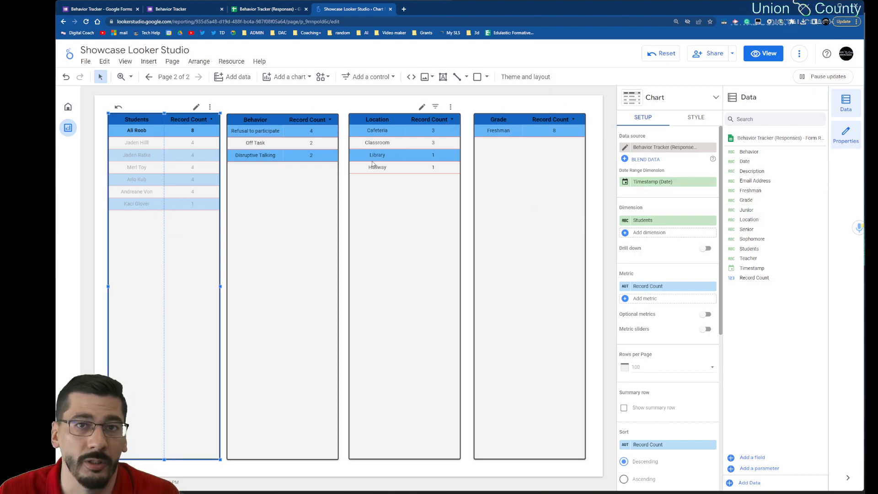
pyautogui.click(487, 366)
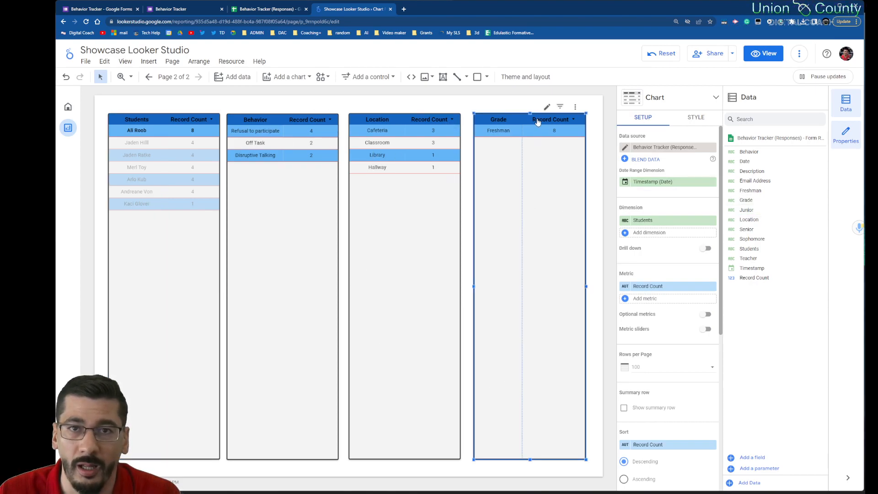
pyautogui.click(674, 53)
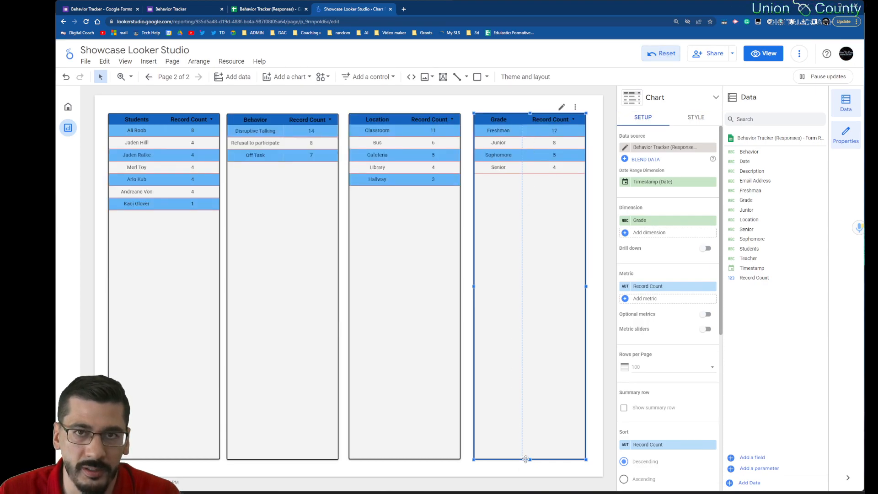
# Shorten the Grade table so its lower edge sits just below the Senior row.
pyautogui.moveTo(531, 458); pyautogui.dragTo(531, 190)
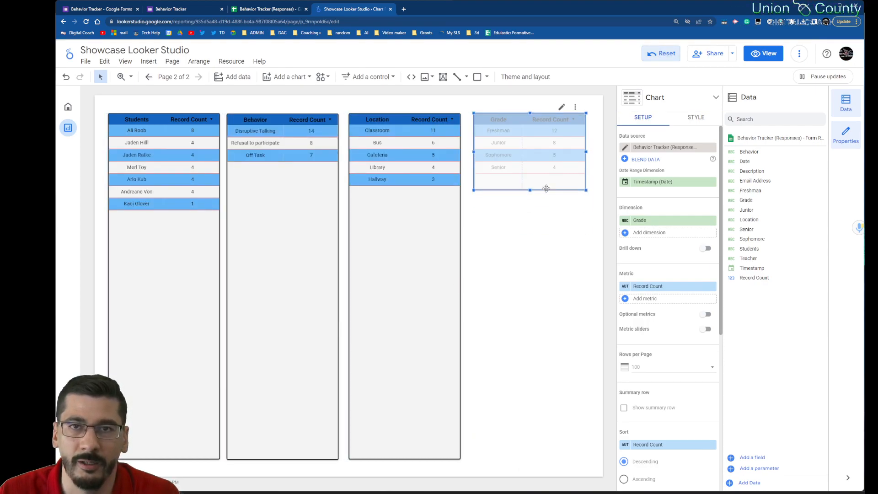